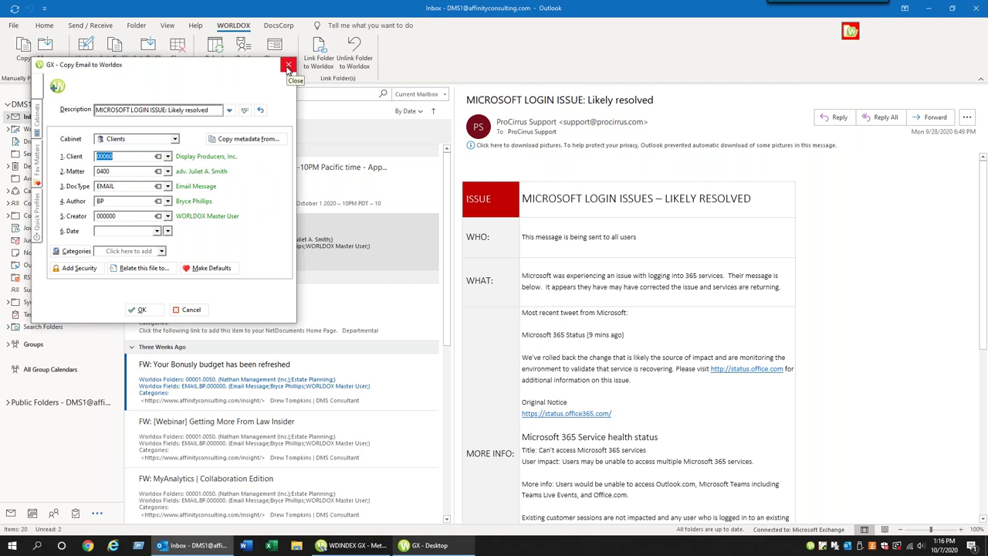
- Close the Copy Email to Worldox window once the email is profiled to 00060.0400
{"action": "left_click", "coordinate": [288, 64]}
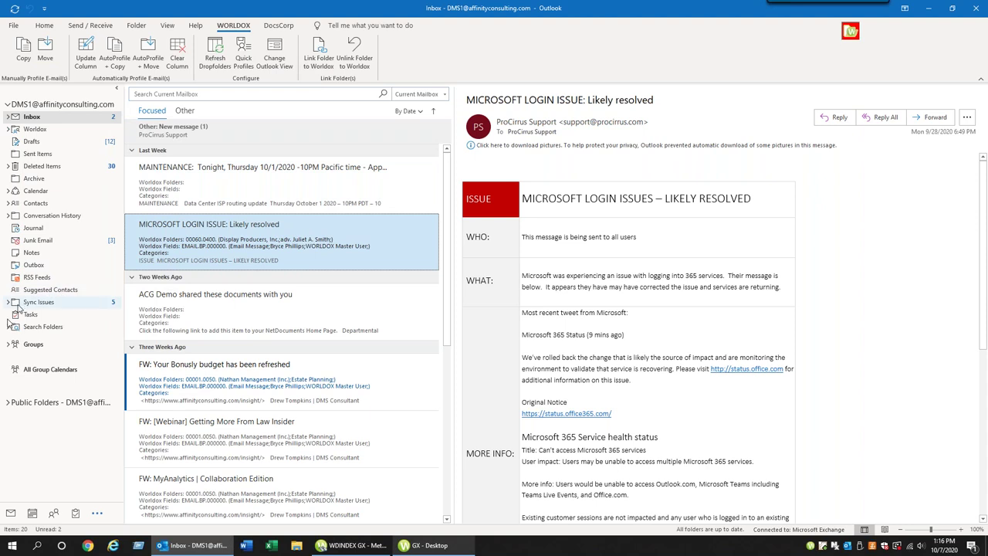
{"action": "left_click", "coordinate": [9, 129]}
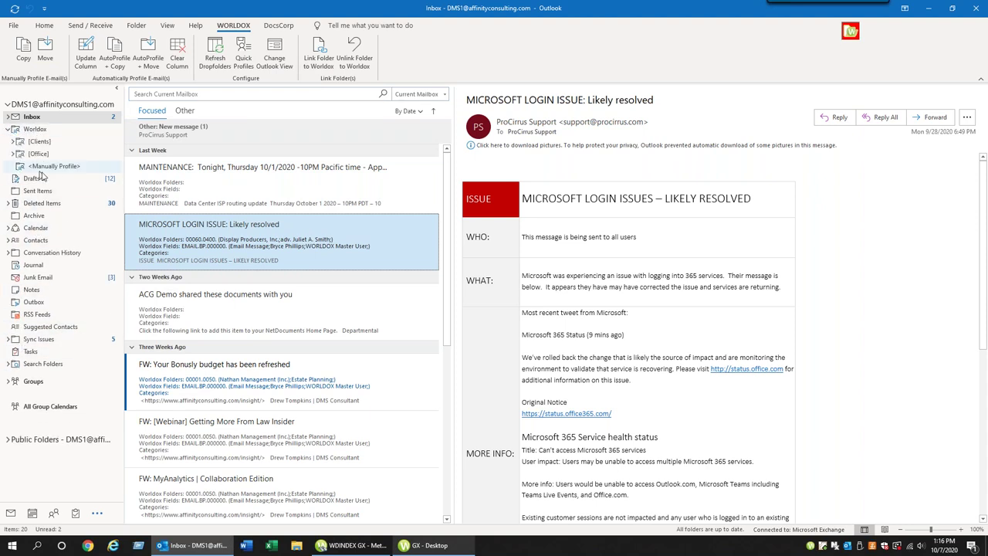
{"action": "left_click", "coordinate": [11, 141]}
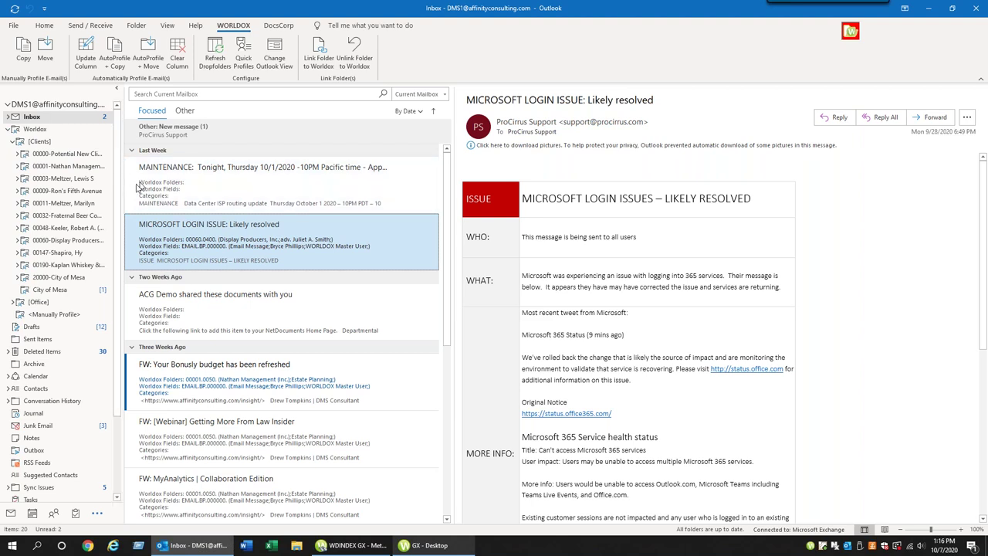
{"action": "left_click_drag", "start_coordinate": [123, 184], "coordinate": [170, 184]}
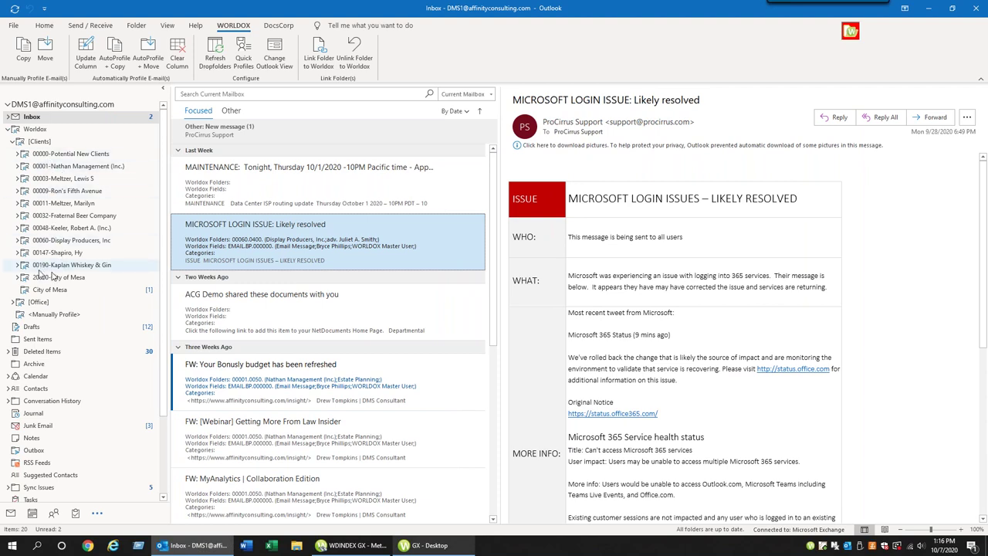
{"action": "left_click", "coordinate": [17, 178]}
- Drag the MAINTENANCE email into the 0750-Apt w/ Embassy Apts matter folder
{"action": "left_click", "coordinate": [236, 182]}
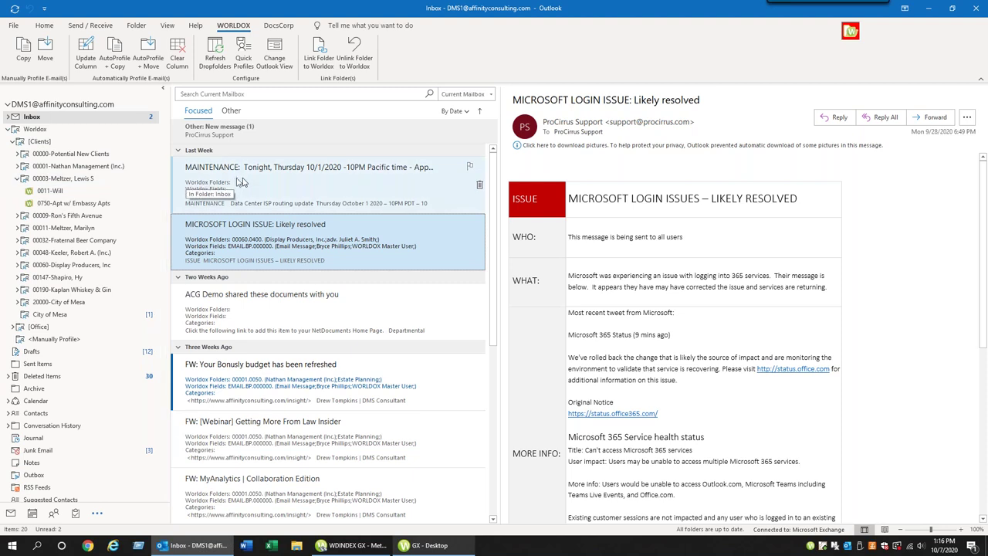
{"action": "left_click_drag", "start_coordinate": [286, 185], "coordinate": [85, 204]}
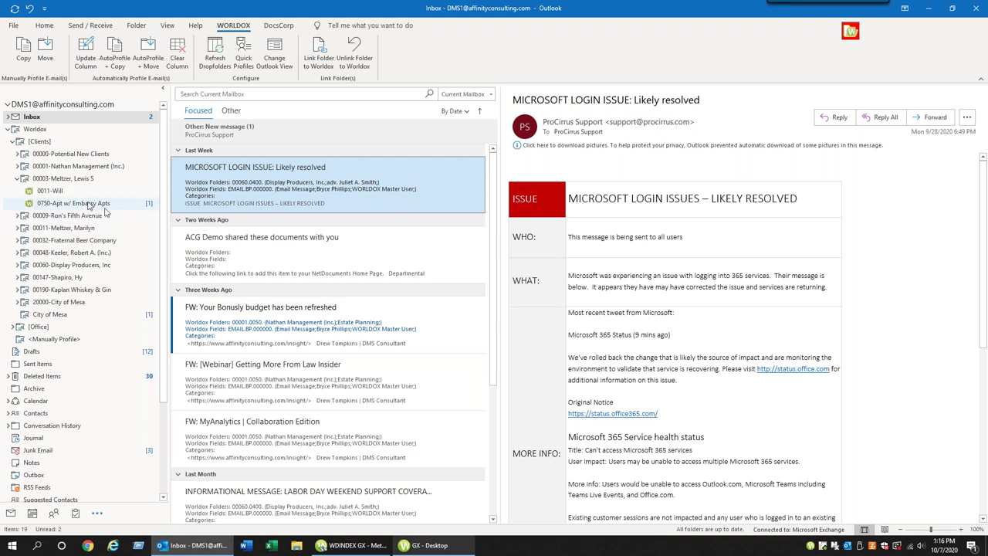
{"action": "left_click_drag", "start_coordinate": [88, 205], "coordinate": [89, 203]}
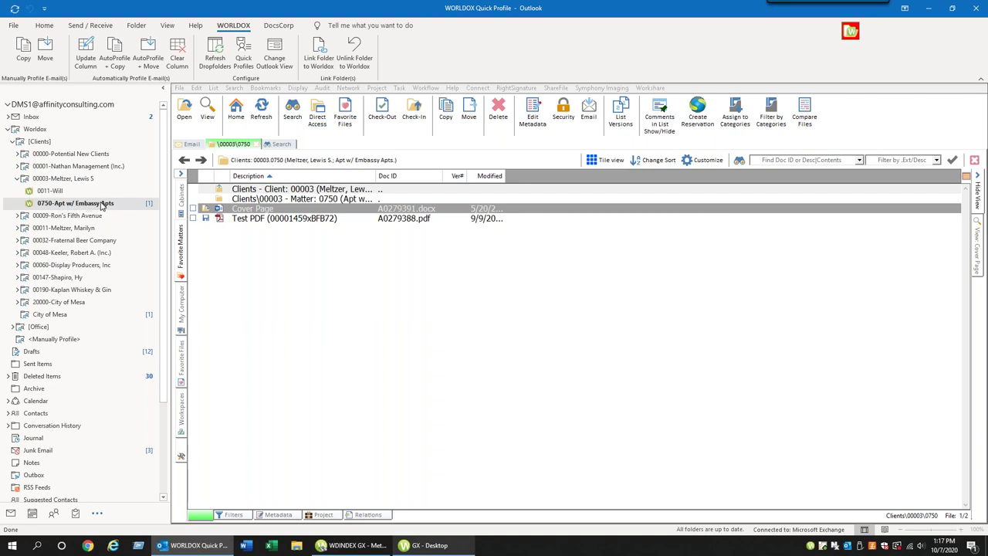
- Browse the 0011-Will and 0750 matter documents, then collapse the client folders under [Clients]
{"action": "left_click", "coordinate": [51, 191]}
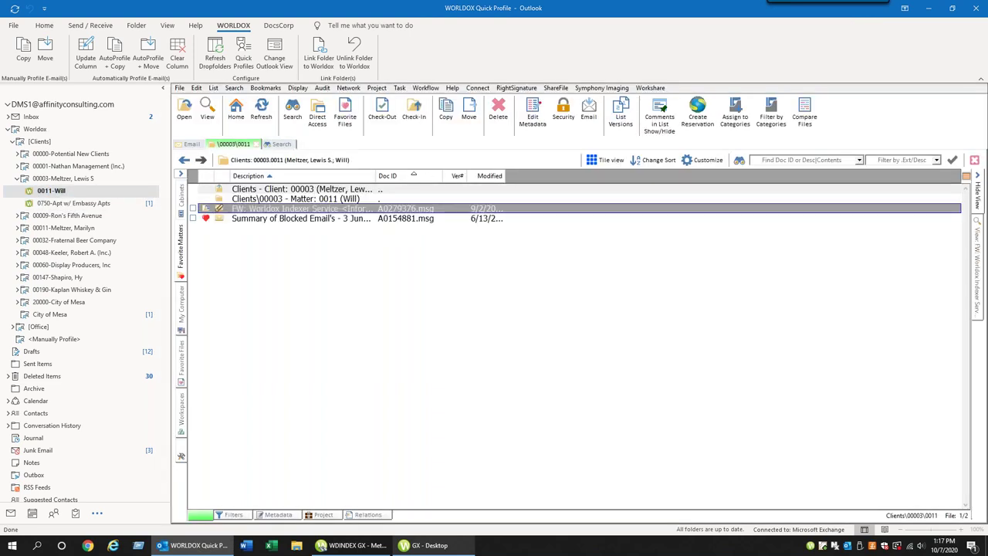
{"action": "left_click", "coordinate": [307, 219]}
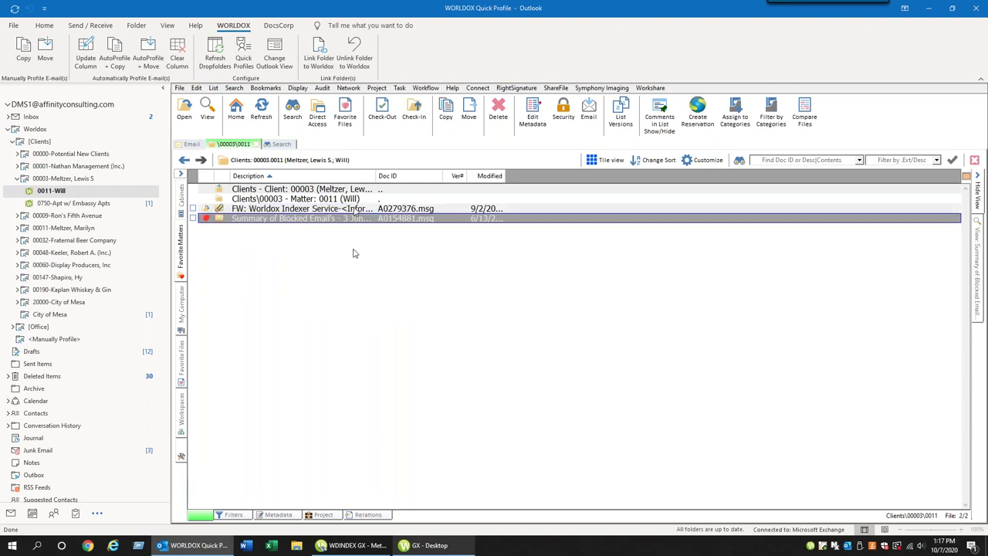
{"action": "left_click_drag", "start_coordinate": [348, 233], "coordinate": [99, 205]}
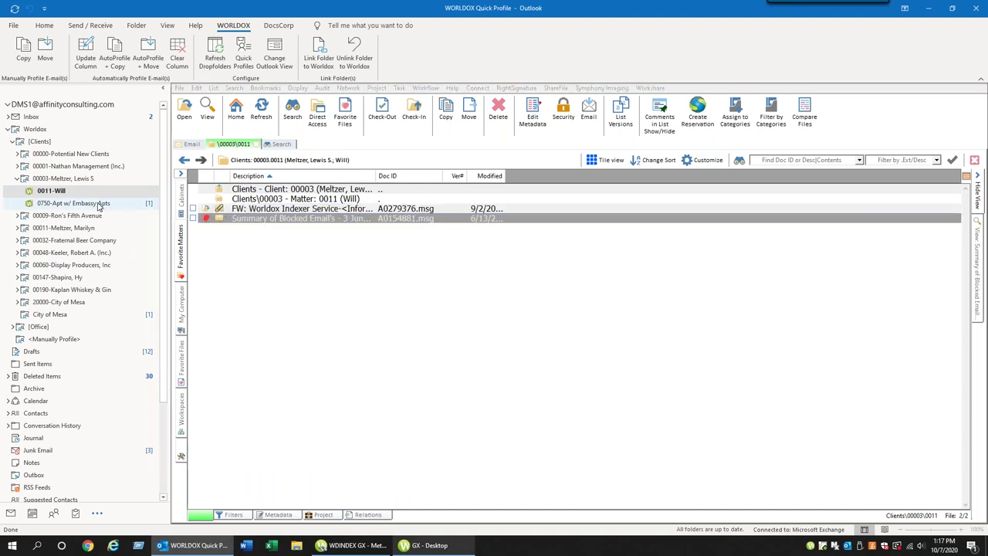
{"action": "left_click", "coordinate": [98, 205]}
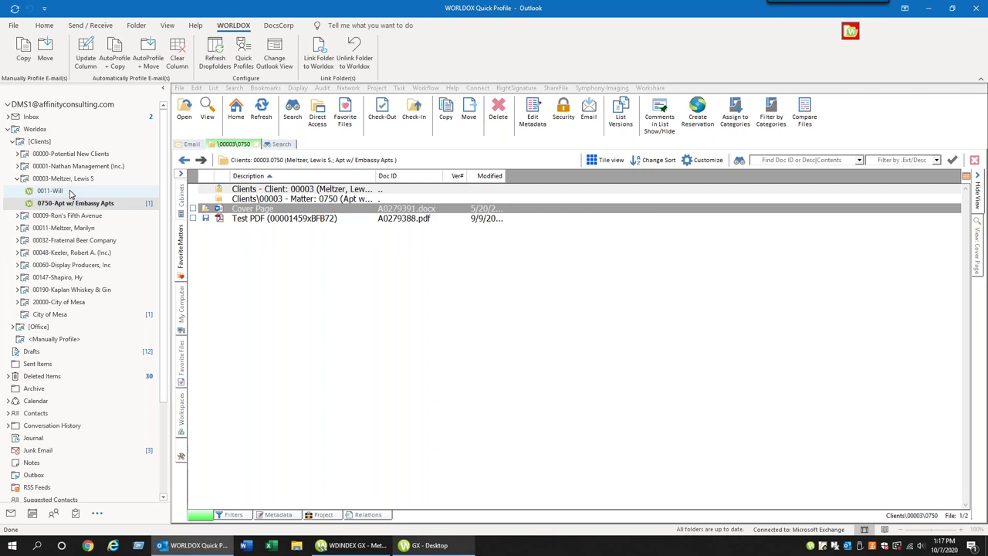
{"action": "left_click", "coordinate": [69, 192]}
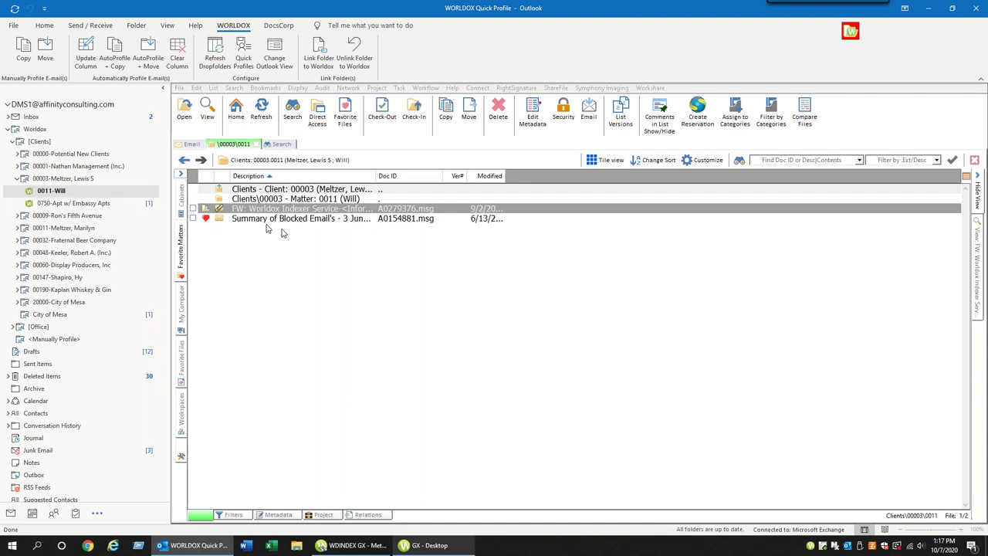
{"action": "left_click", "coordinate": [14, 144]}
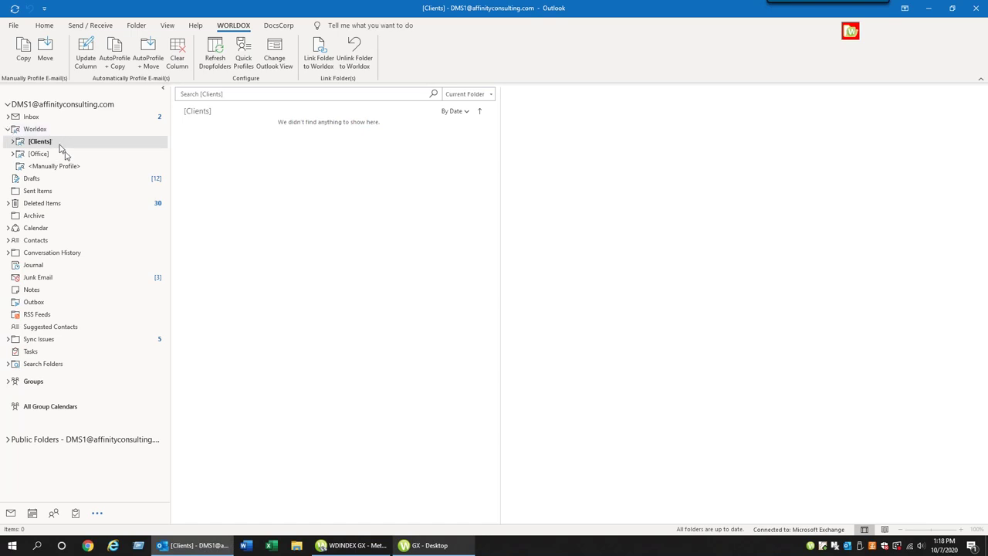
- Collapse the Worldox folder and return to the Inbox showing the MICROSOFT LOGIN ISSUE email
{"action": "left_click", "coordinate": [8, 130]}
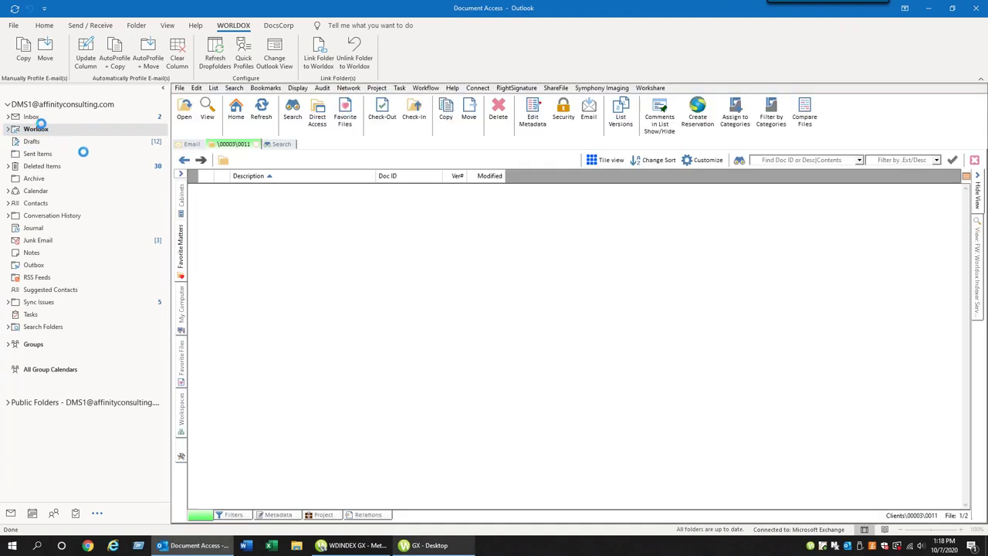
{"action": "left_click", "coordinate": [41, 117]}
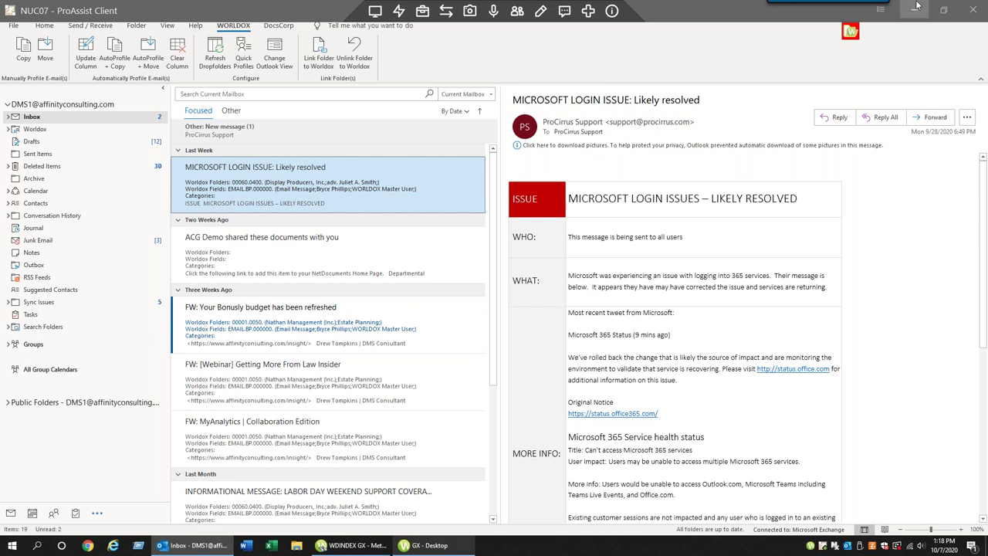
- Minimize the remote session and bring the local Outlook DEMO Emails window to the front
{"action": "left_click", "coordinate": [916, 8]}
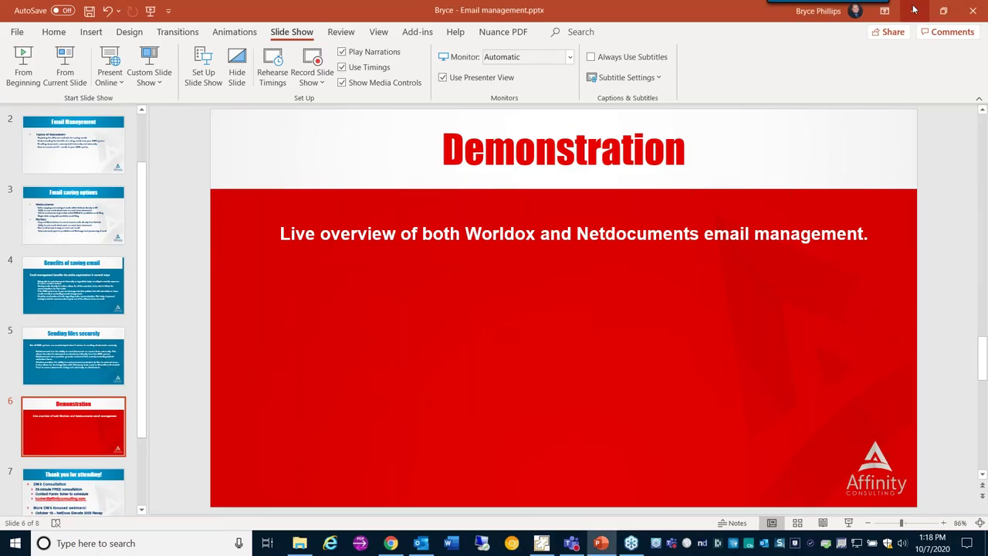
{"action": "left_click", "coordinate": [391, 544]}
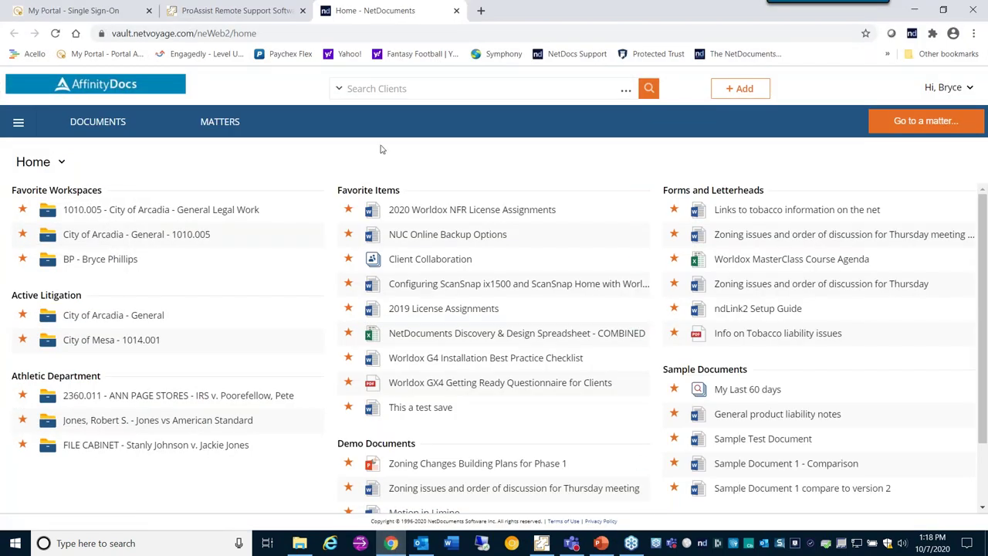
{"action": "left_click", "coordinate": [421, 544]}
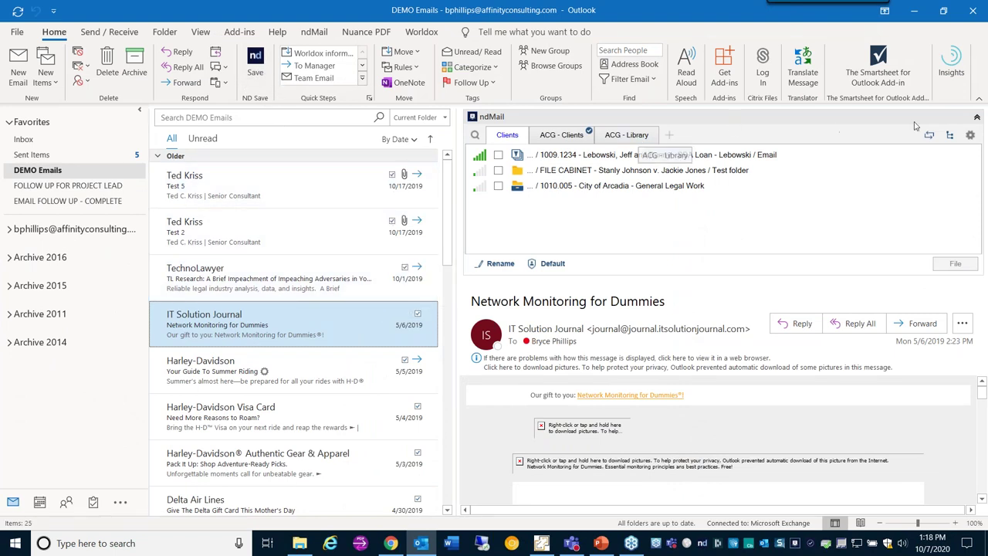
- Collapse the ndMail panel and start ND Save for the Network Monitoring for Dummies email
{"action": "left_click", "coordinate": [824, 4]}
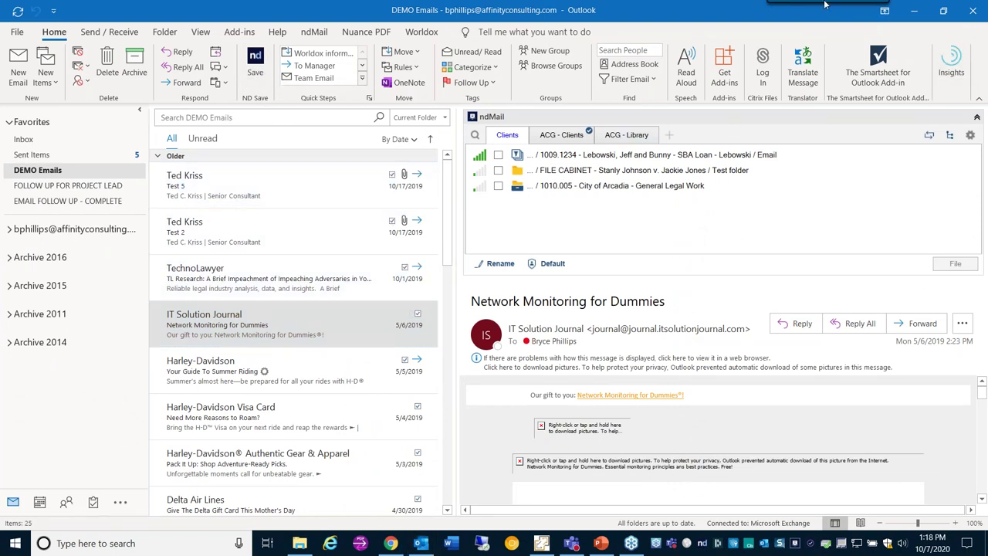
{"action": "left_click", "coordinate": [932, 122]}
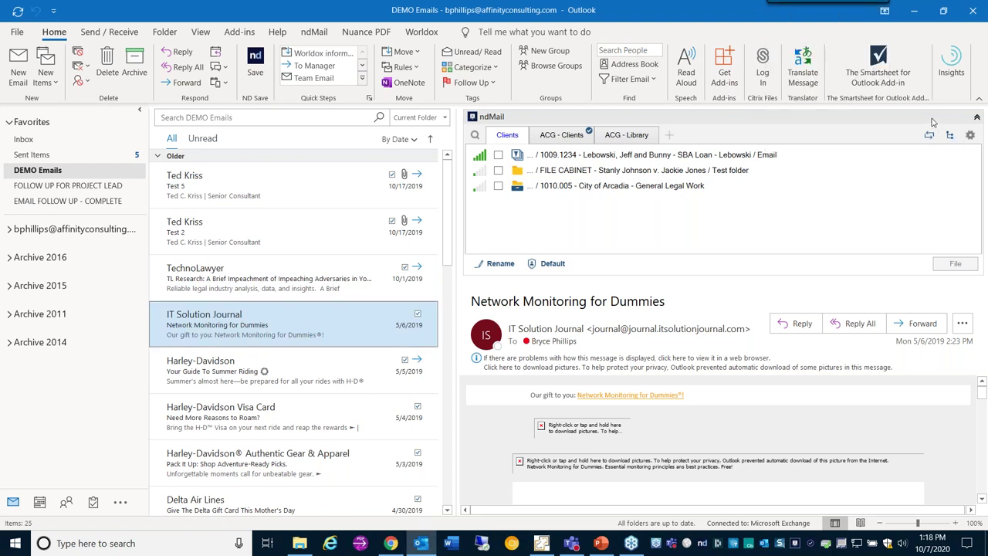
{"action": "left_click", "coordinate": [977, 117]}
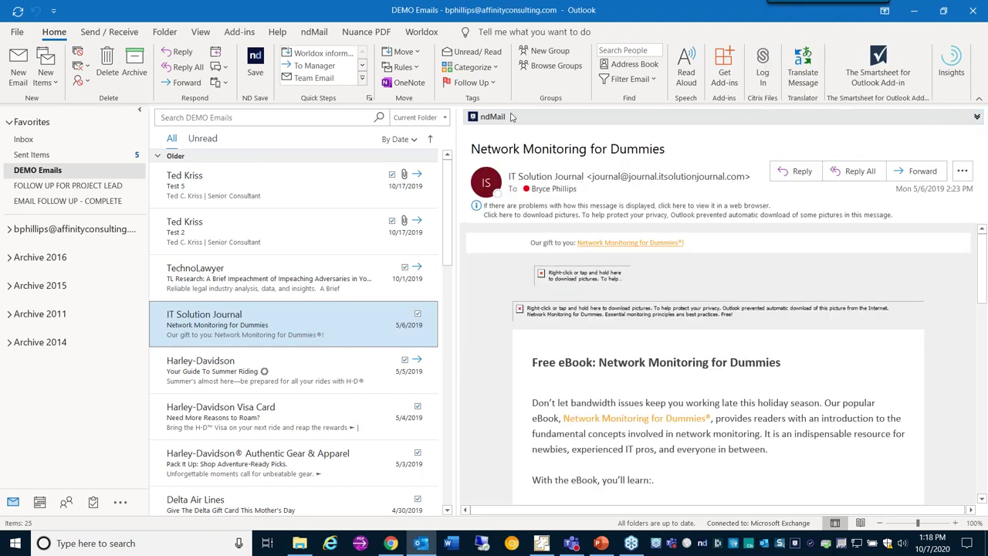
{"action": "left_click", "coordinate": [257, 68]}
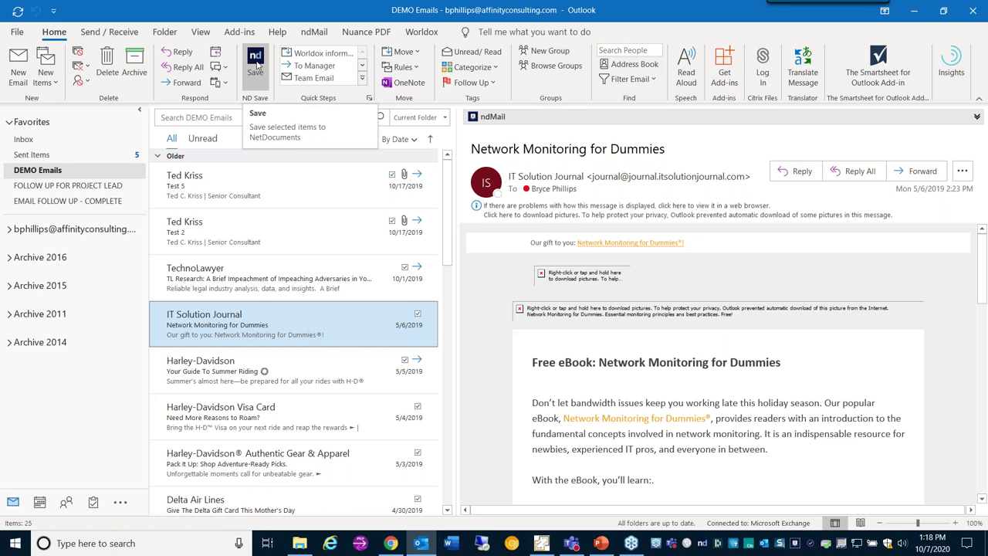
{"action": "left_click", "coordinate": [257, 68]}
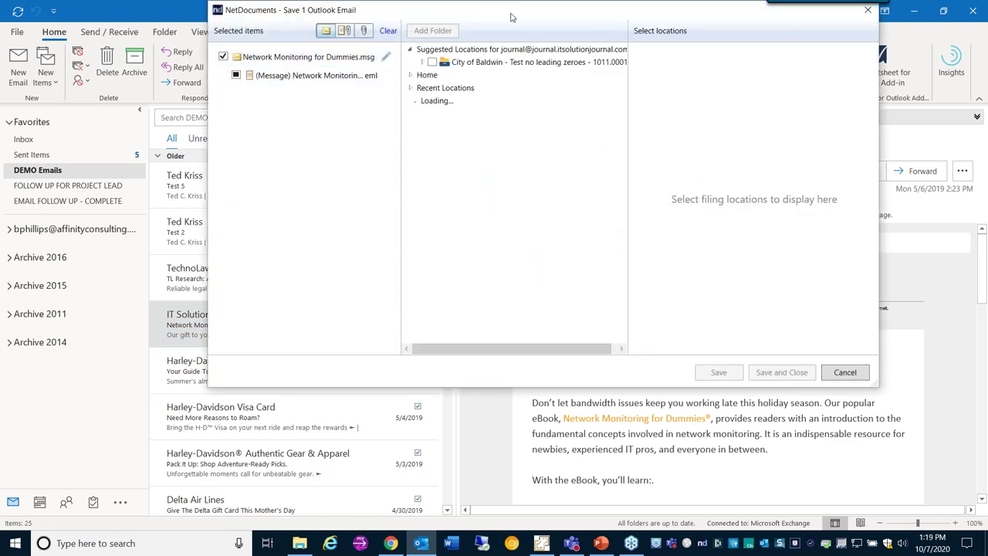
- Pick Clients under Affinity Consulting Demonstration as the location, then close the dialog without filing
{"action": "left_click_drag", "start_coordinate": [501, 24], "coordinate": [456, 62]}
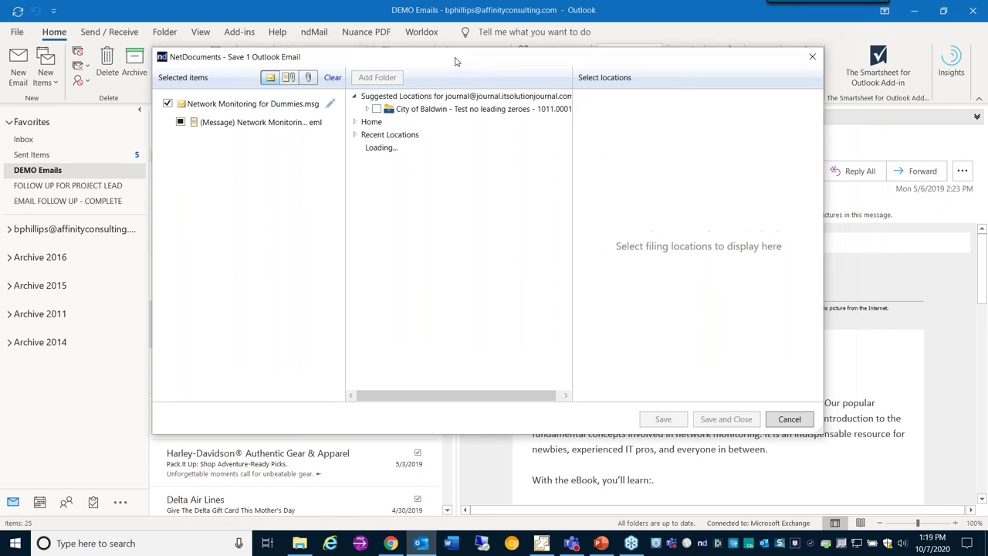
{"action": "left_click", "coordinate": [394, 109]}
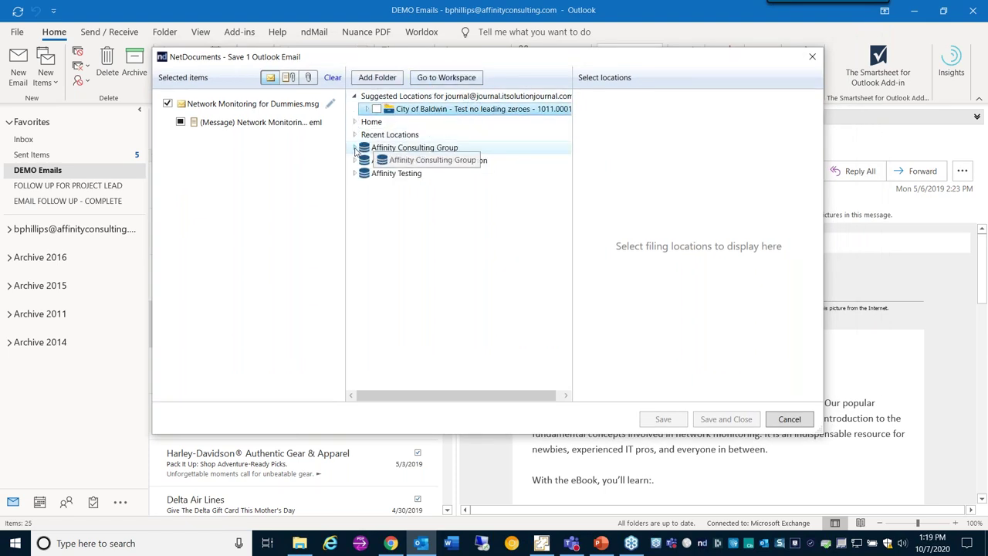
{"action": "left_click", "coordinate": [355, 148]}
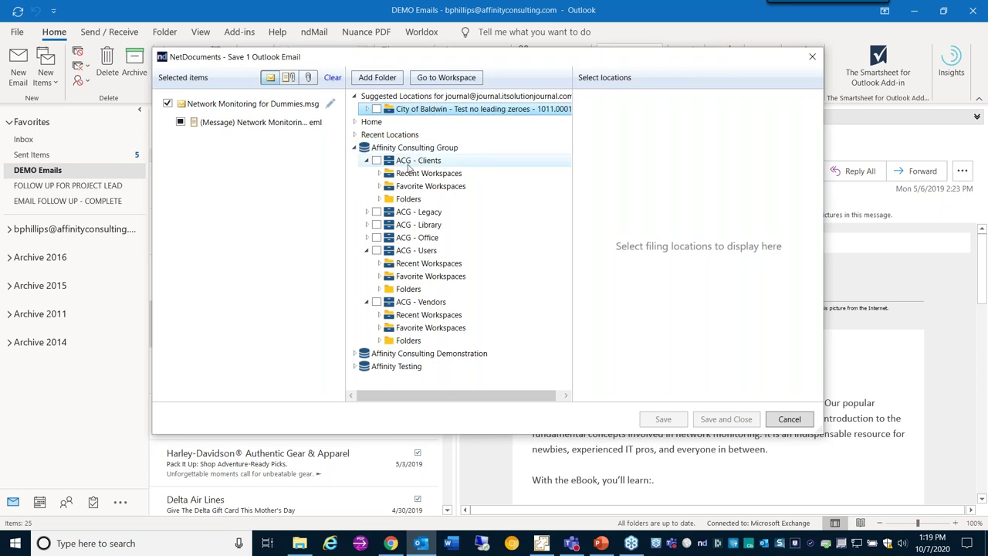
{"action": "left_click", "coordinate": [354, 149]}
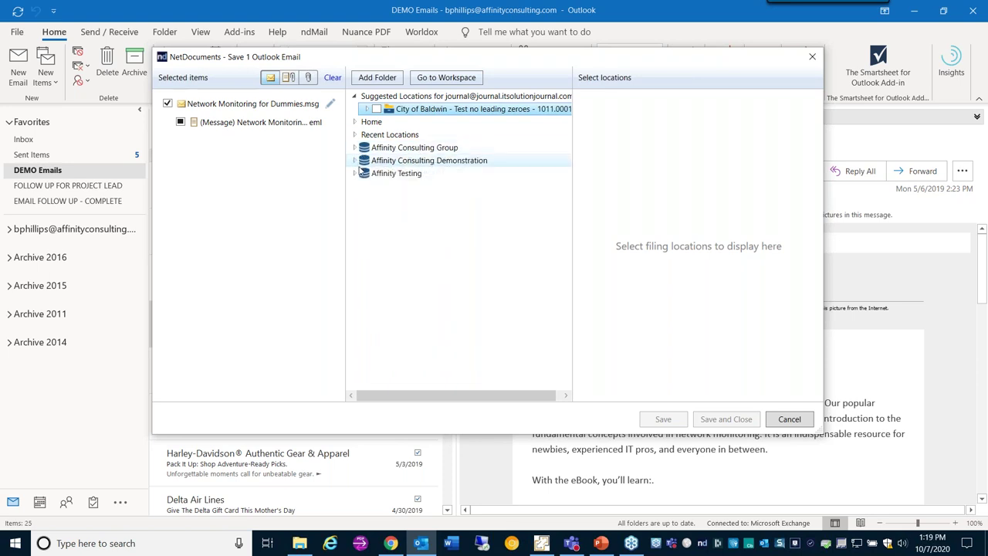
{"action": "left_click", "coordinate": [355, 160]}
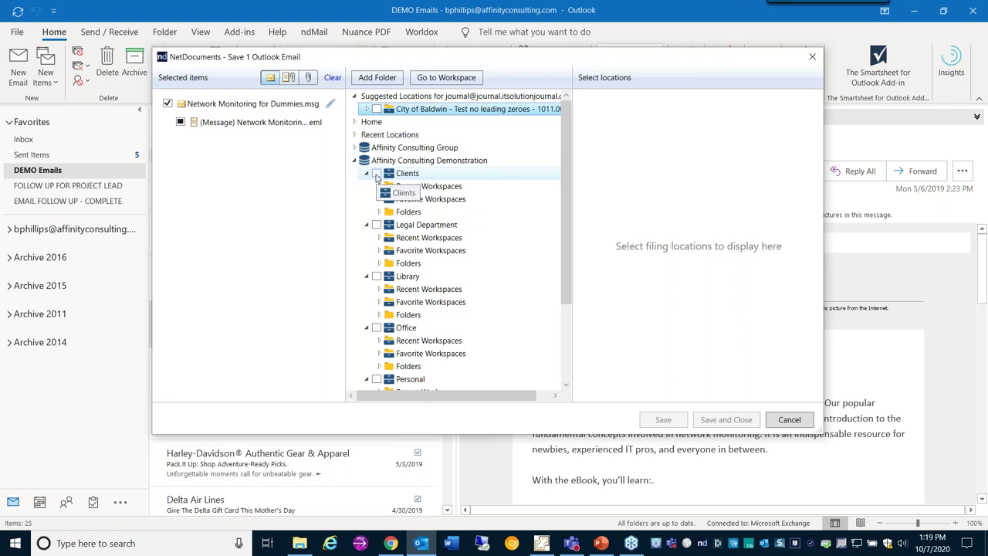
{"action": "left_click", "coordinate": [377, 174]}
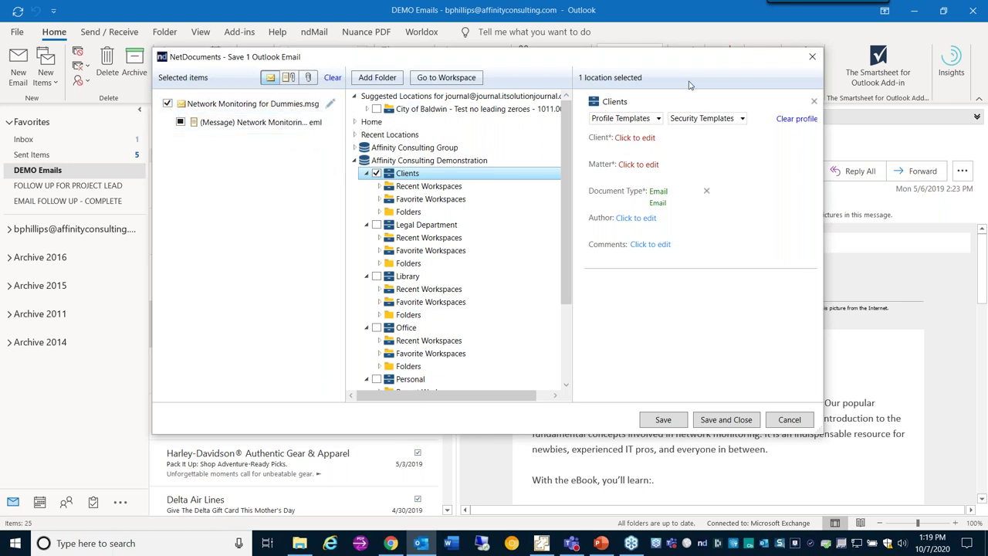
{"action": "left_click", "coordinate": [813, 58]}
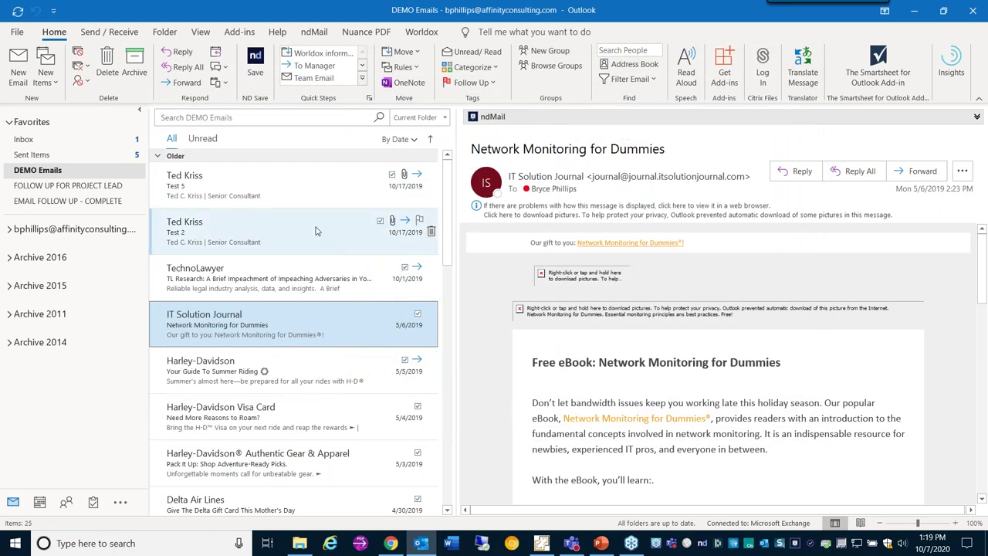
- Open Test 2 in ND Save and tick only its Test BROWN.docx attachment
{"action": "left_click", "coordinate": [315, 230]}
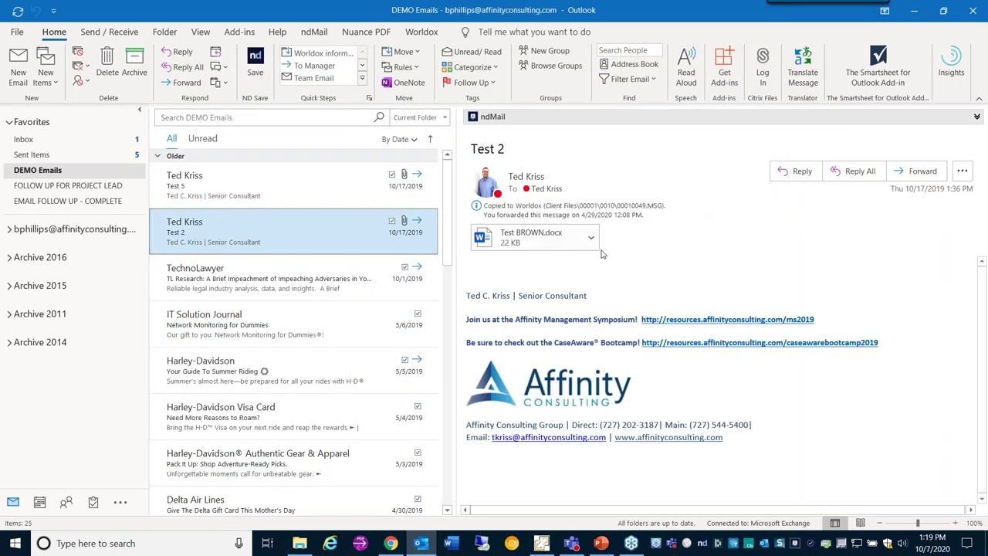
{"action": "left_click", "coordinate": [258, 68]}
{"action": "left_click", "coordinate": [301, 97]}
{"action": "left_click", "coordinate": [292, 77]}
{"action": "left_click", "coordinate": [271, 99]}
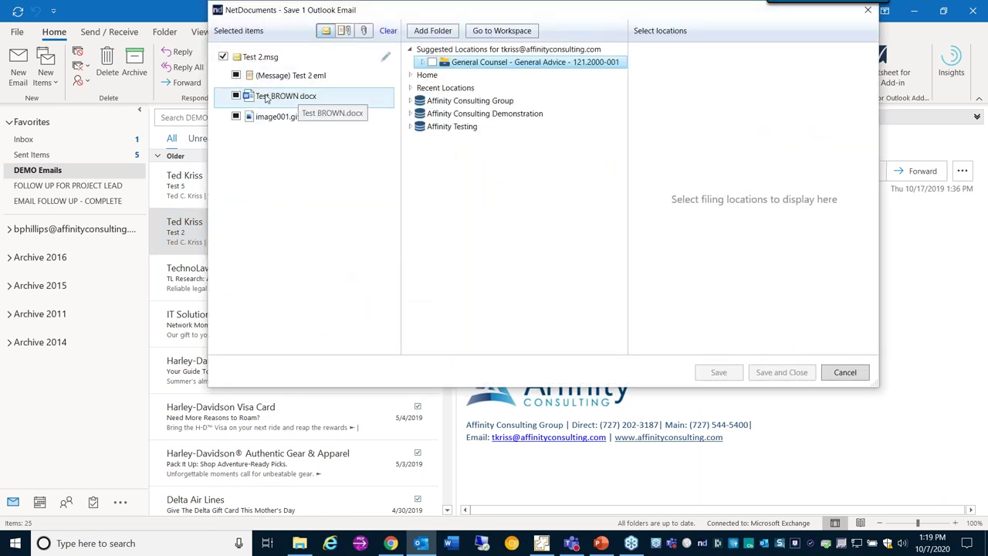
{"action": "left_click", "coordinate": [223, 57]}
{"action": "left_click", "coordinate": [236, 96]}
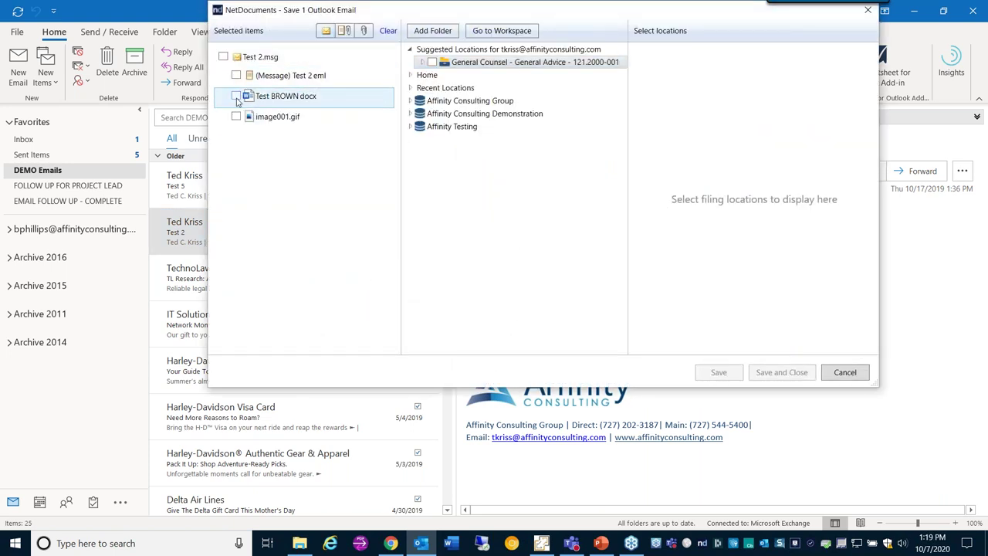
- Rename the attachment from Test BROWN to Test Green
{"action": "left_click", "coordinate": [384, 95]}
{"action": "left_click", "coordinate": [311, 97]}
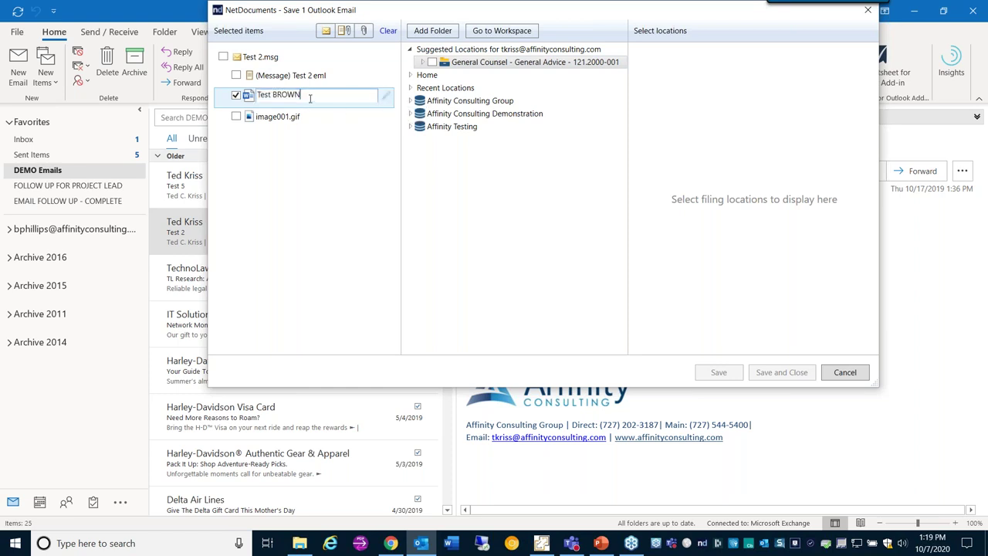
{"action": "left_click_drag", "start_coordinate": [317, 98], "coordinate": [274, 98]}
{"action": "type", "text": "Green"}
{"action": "left_click", "coordinate": [371, 136]}
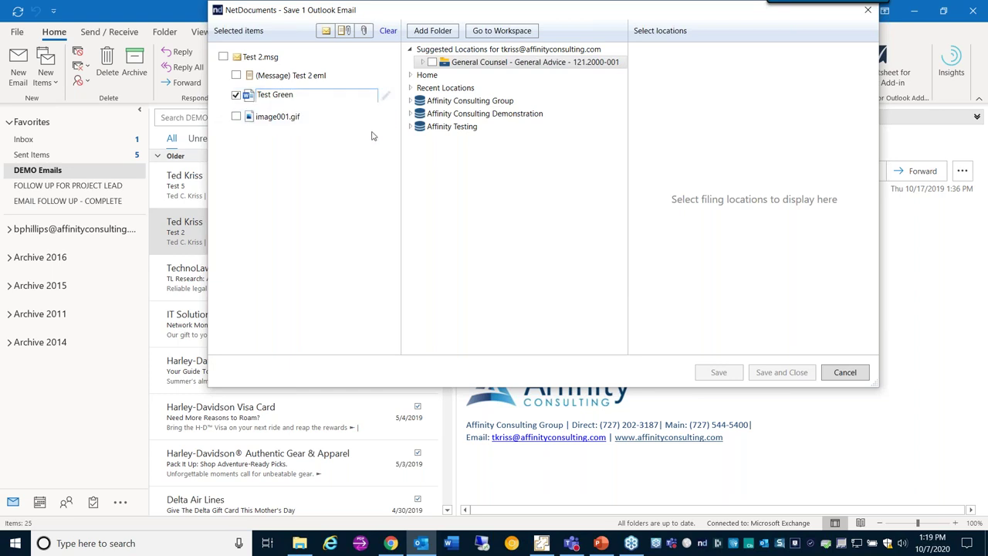
- Choose Clients under Affinity Consulting Demonstration, then close the dialog without saving
{"action": "left_click", "coordinate": [409, 114]}
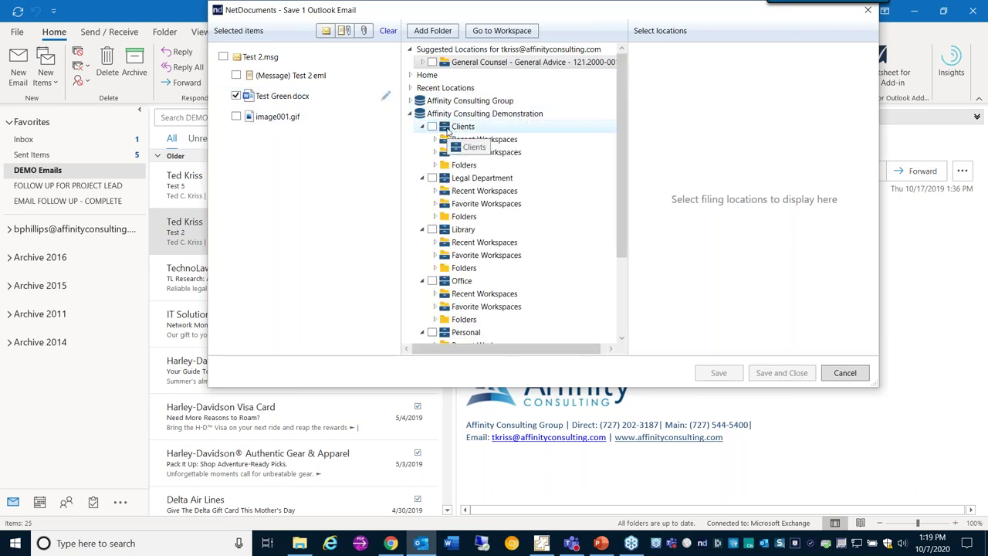
{"action": "left_click", "coordinate": [432, 128]}
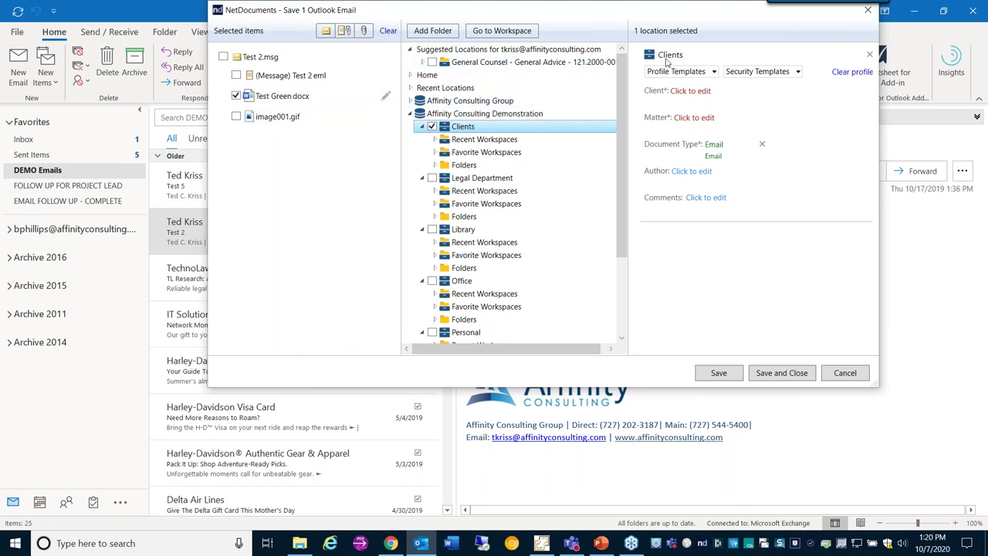
{"action": "left_click", "coordinate": [869, 11]}
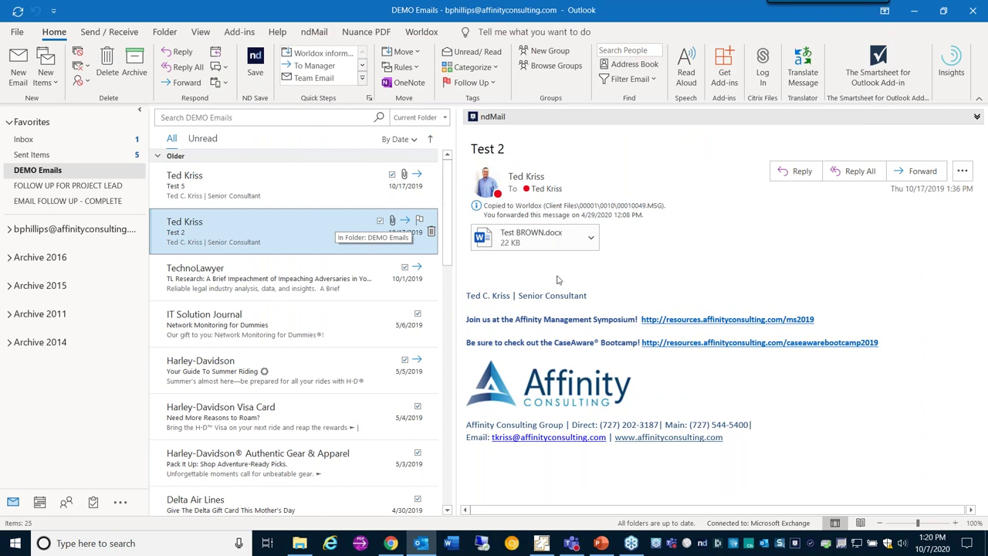
{"action": "left_click", "coordinate": [702, 542]}
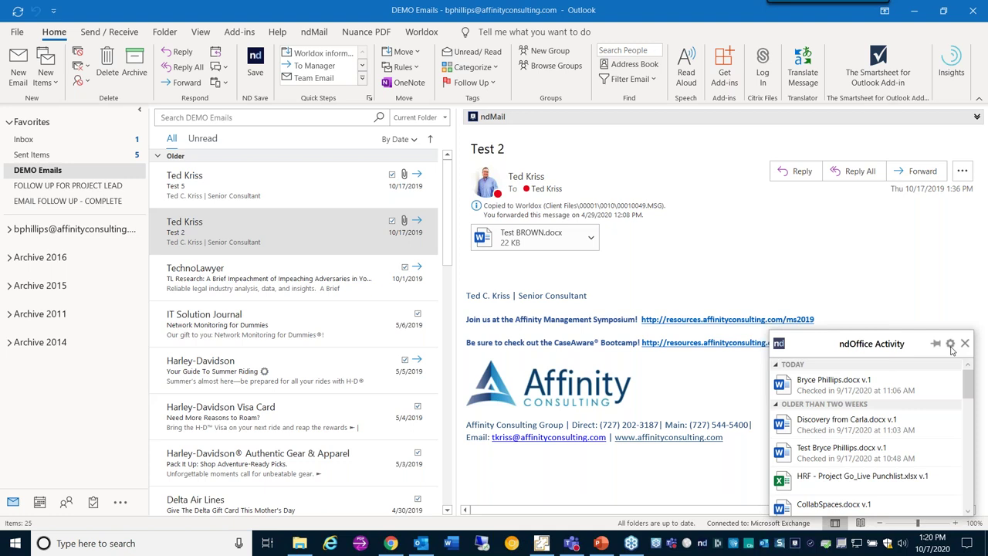
{"action": "left_click", "coordinate": [951, 349]}
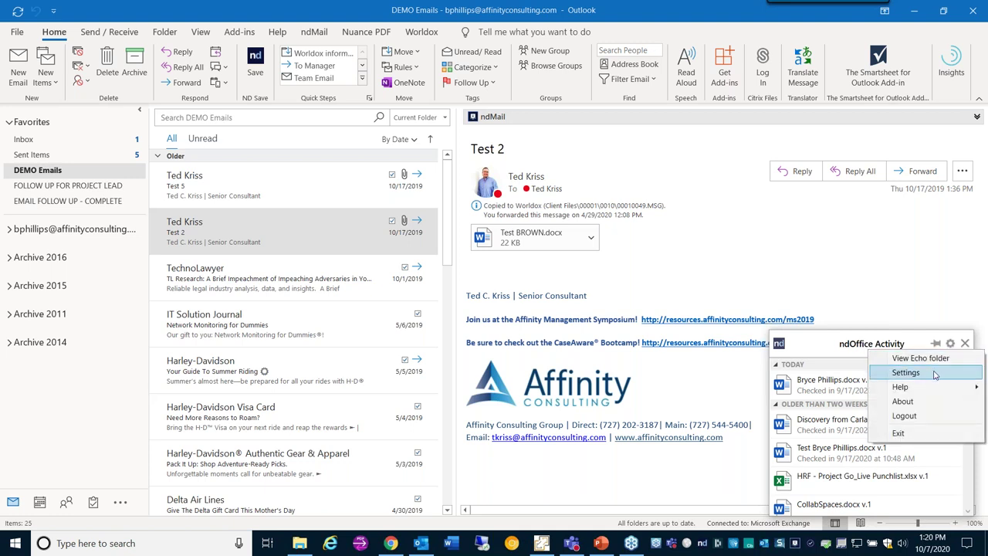
{"action": "left_click", "coordinate": [934, 373]}
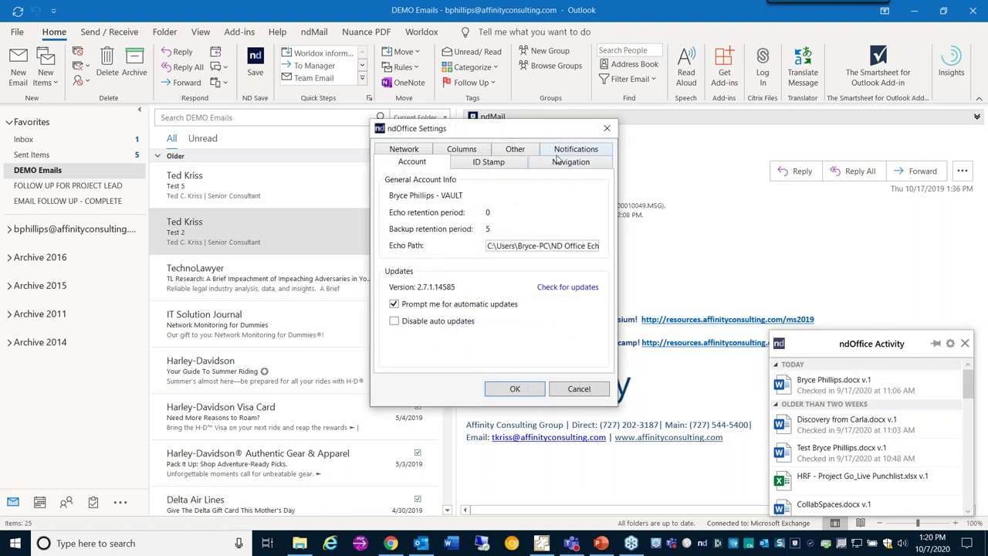
{"action": "left_click", "coordinate": [525, 154]}
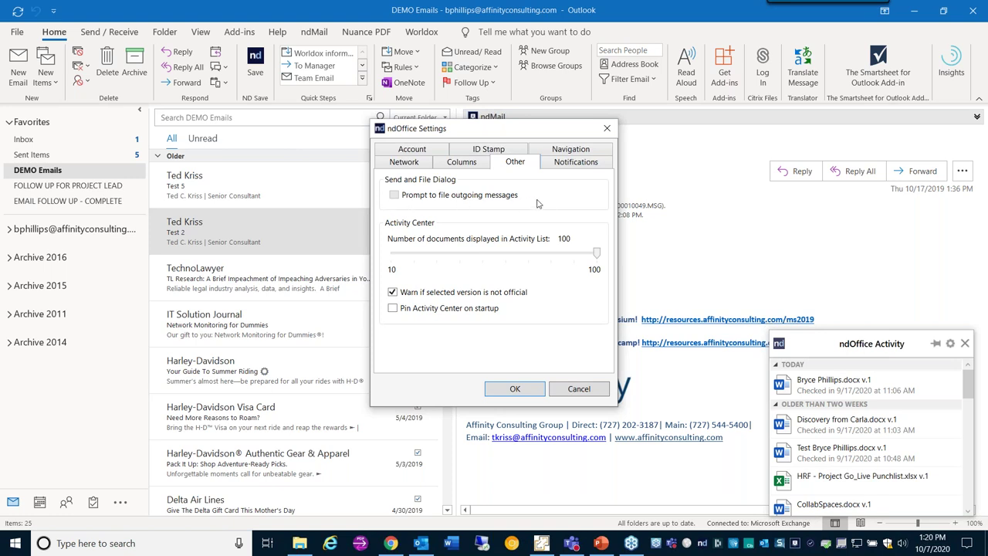
{"action": "left_click", "coordinate": [607, 128]}
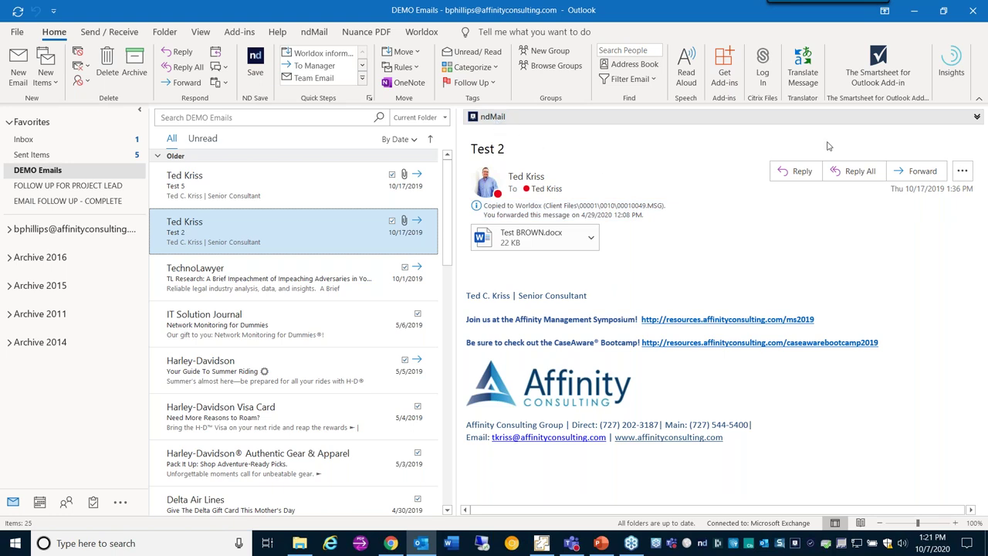
- File Test 2 to the Correspondence matter via ndMail, then switch to the Worldox Outlook window
{"action": "left_click", "coordinate": [977, 120]}
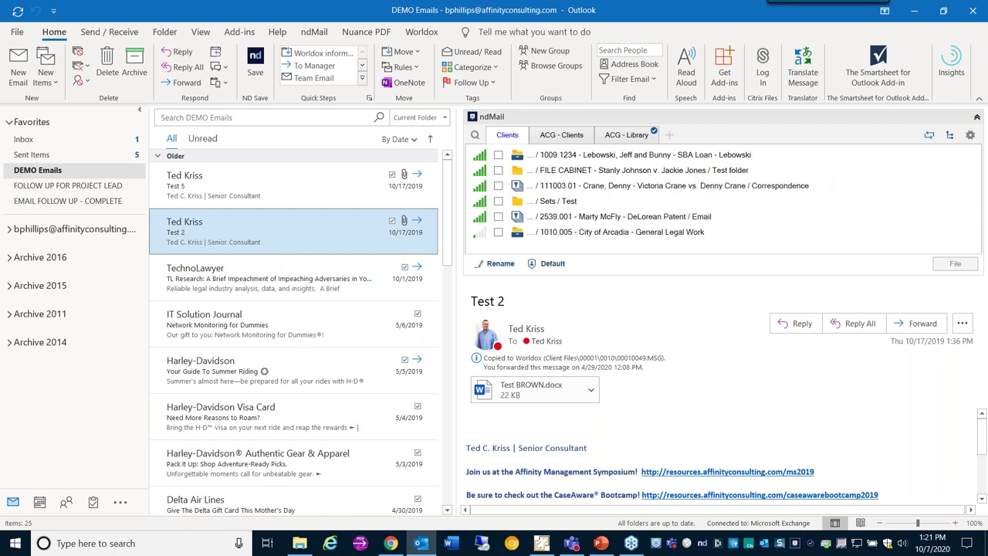
{"action": "left_click_drag", "start_coordinate": [316, 240], "coordinate": [530, 158]}
{"action": "left_click", "coordinate": [498, 186]}
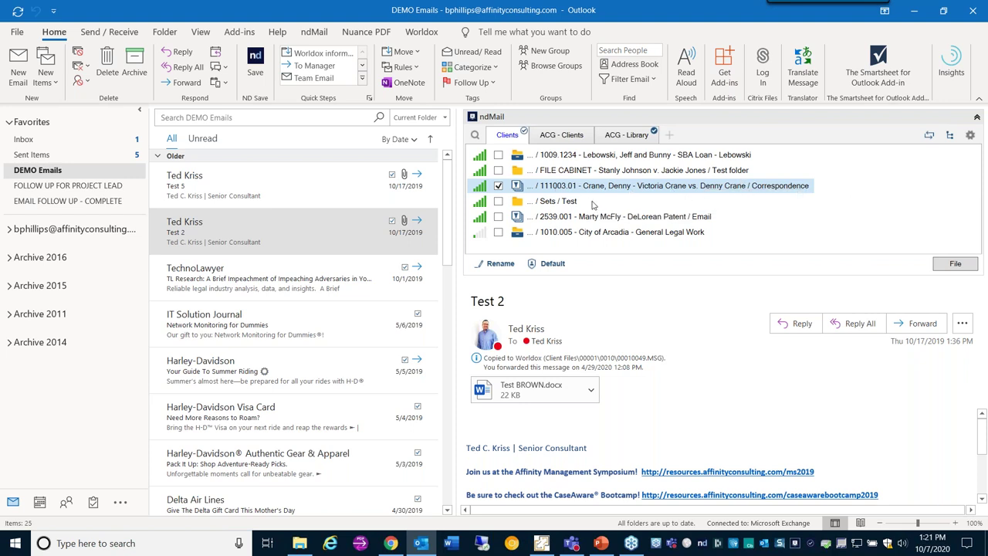
{"action": "left_click", "coordinate": [949, 263]}
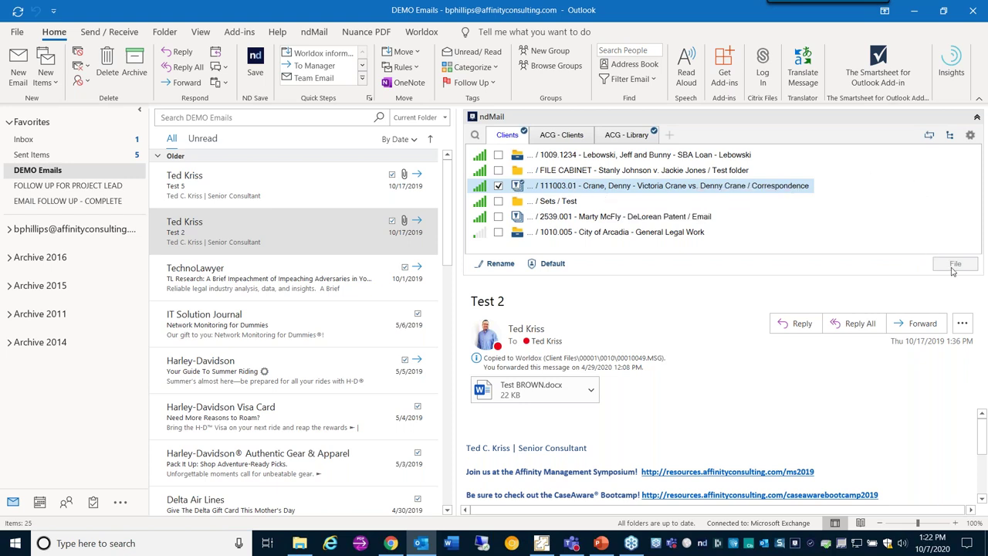
{"action": "left_click", "coordinate": [541, 542]}
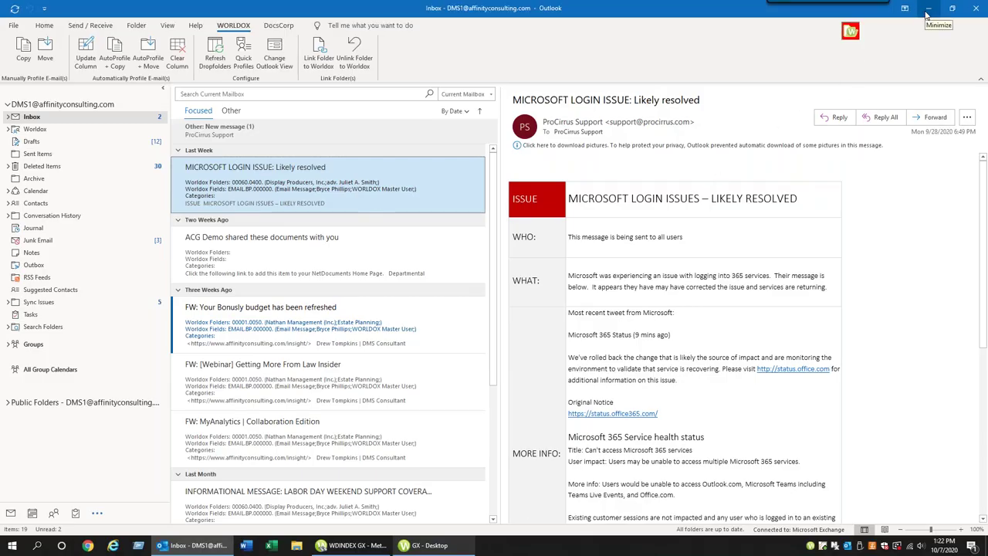
- Expand and re-collapse the Worldox [Clients] tree, then expand the Inbox's subfolders
{"action": "left_click", "coordinate": [927, 14]}
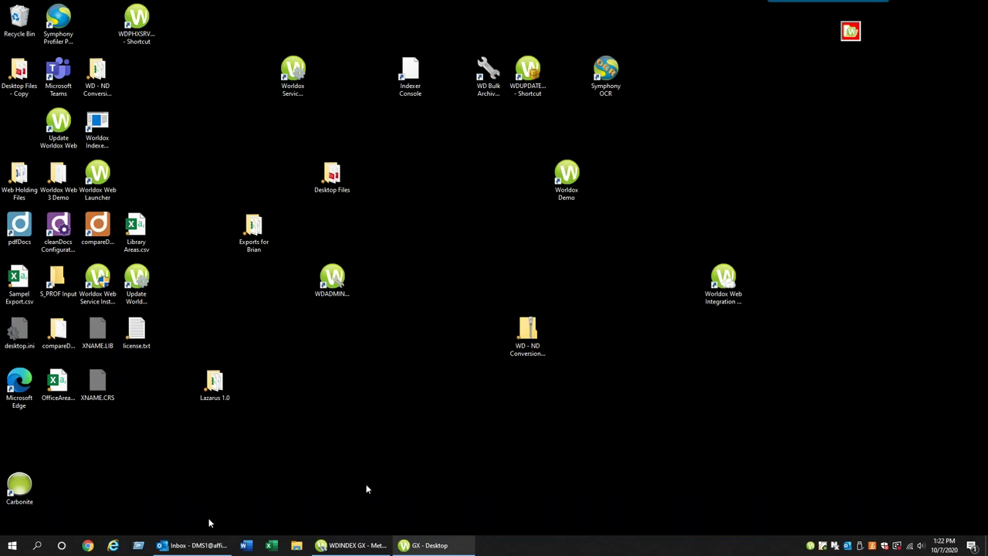
{"action": "left_click", "coordinate": [191, 546]}
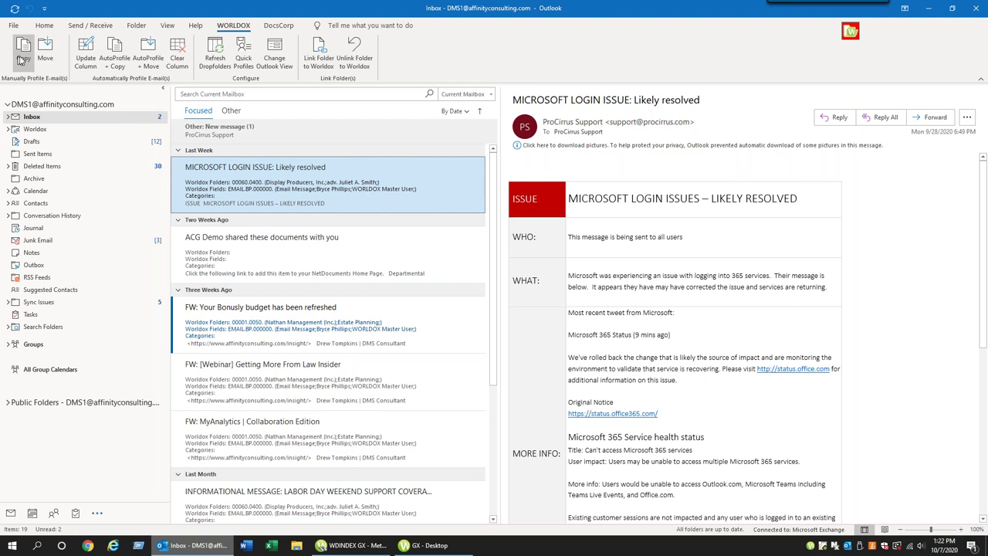
{"action": "left_click", "coordinate": [8, 130]}
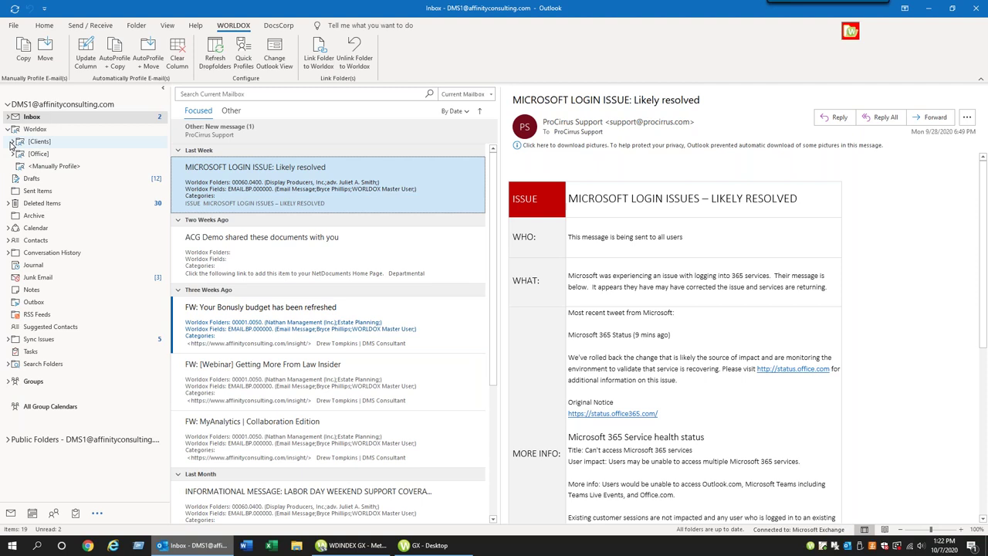
{"action": "left_click", "coordinate": [13, 142]}
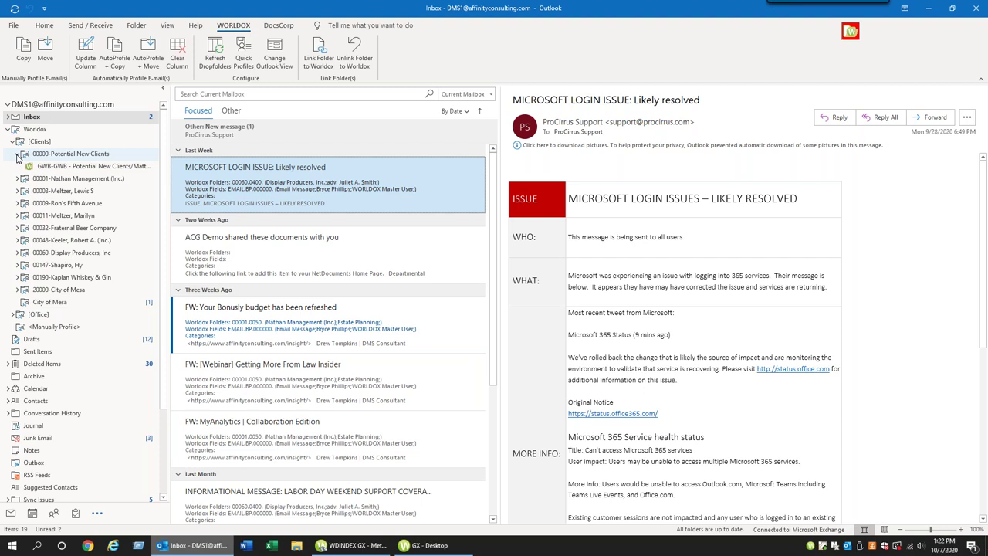
{"action": "left_click", "coordinate": [9, 130]}
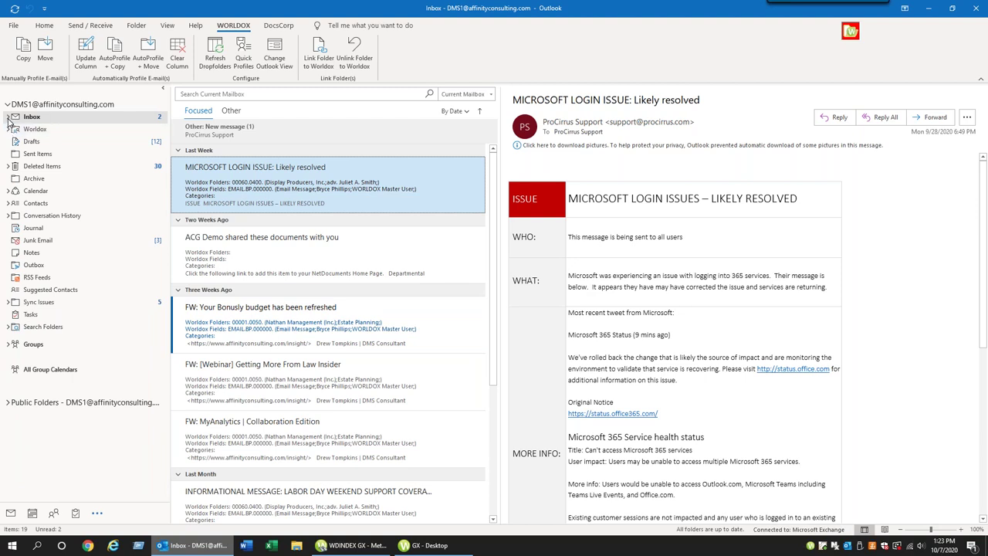
{"action": "left_click", "coordinate": [8, 118]}
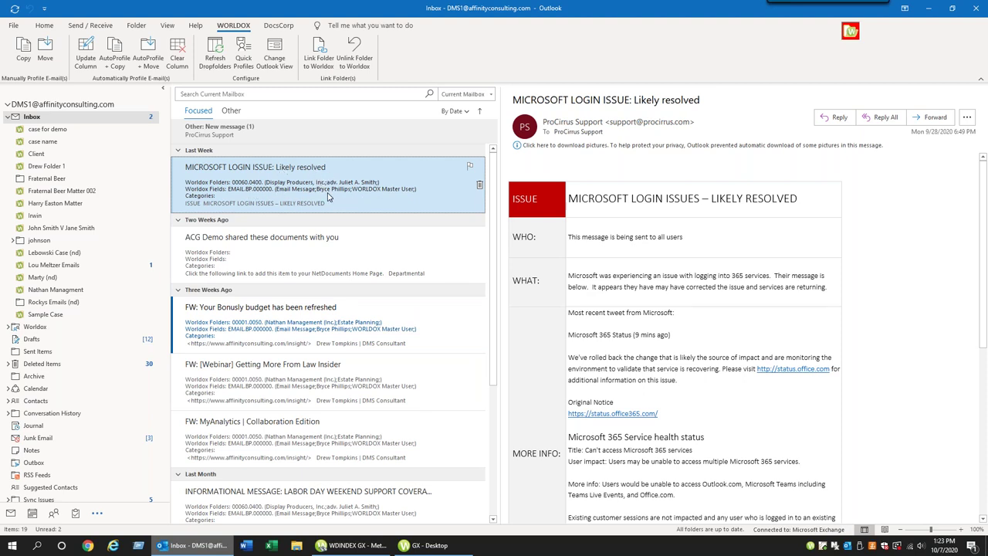
- Multi-select the Webinar, MyAnalytics, Bonusly and MICROSOFT LOGIN ISSUE emails in the Inbox
{"action": "left_click", "coordinate": [282, 382]}
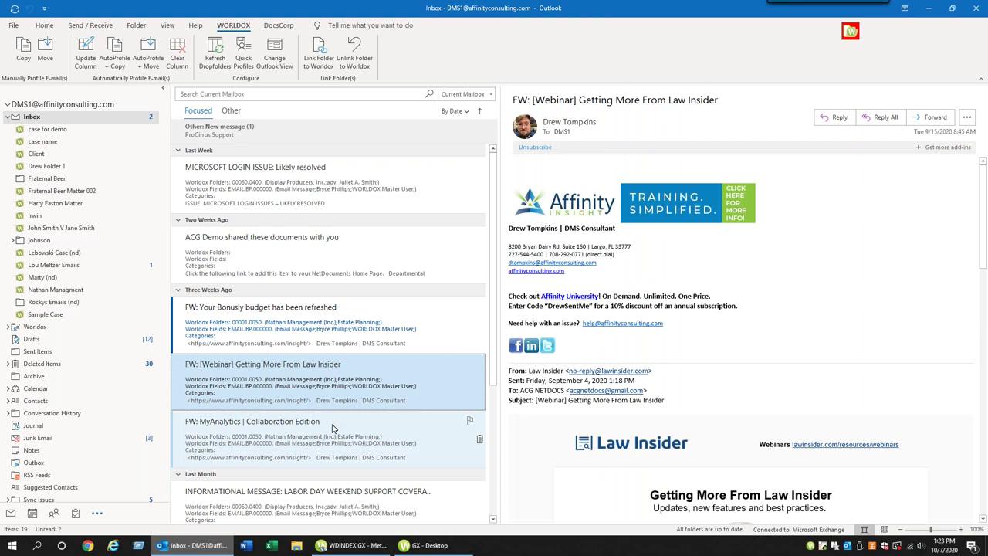
{"action": "left_click", "coordinate": [333, 429], "text": "ctrl"}
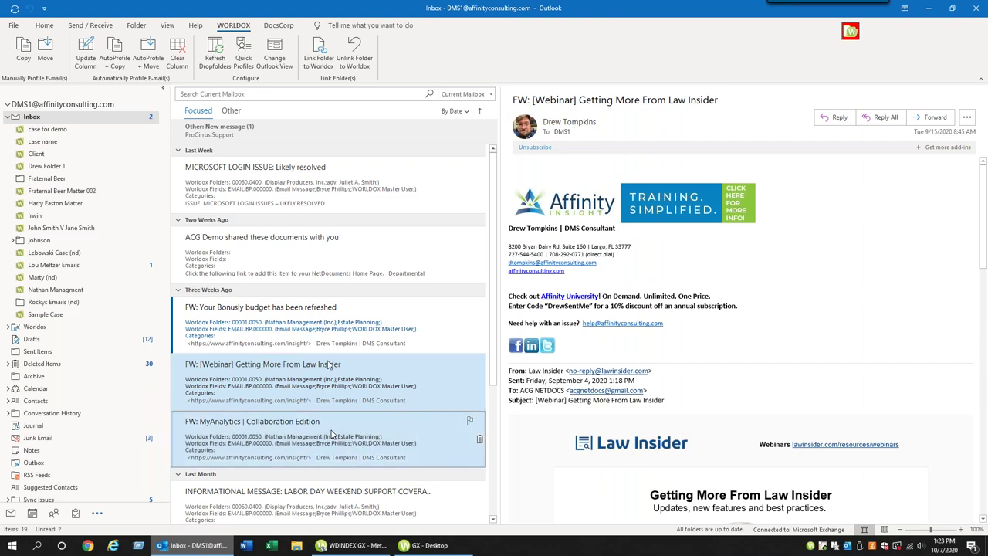
{"action": "left_click", "coordinate": [337, 333], "text": "ctrl"}
{"action": "left_click", "coordinate": [337, 194], "text": "ctrl"}
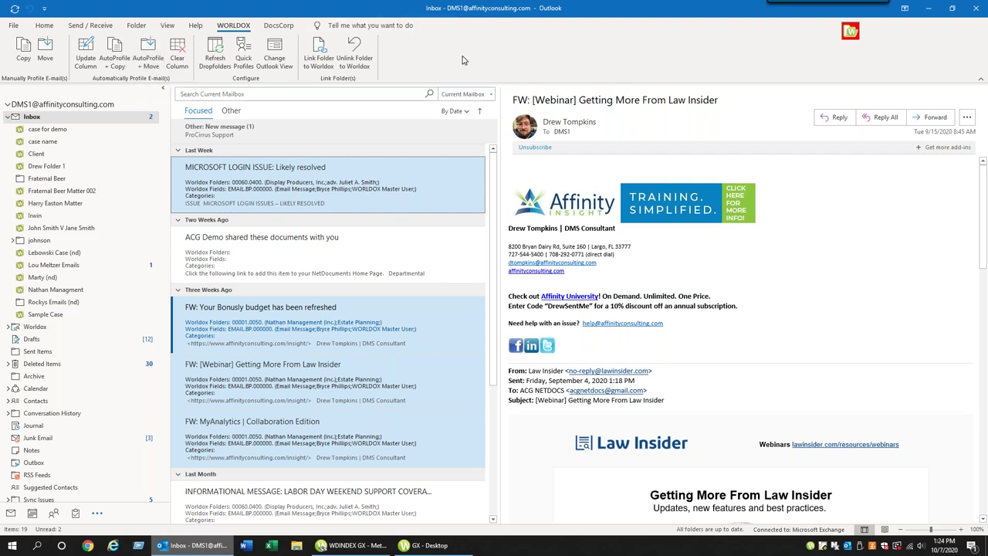
- Try linking the Inbox to Worldox, dismiss the cannot-link error, then restart Outlook
{"action": "left_click", "coordinate": [339, 179]}
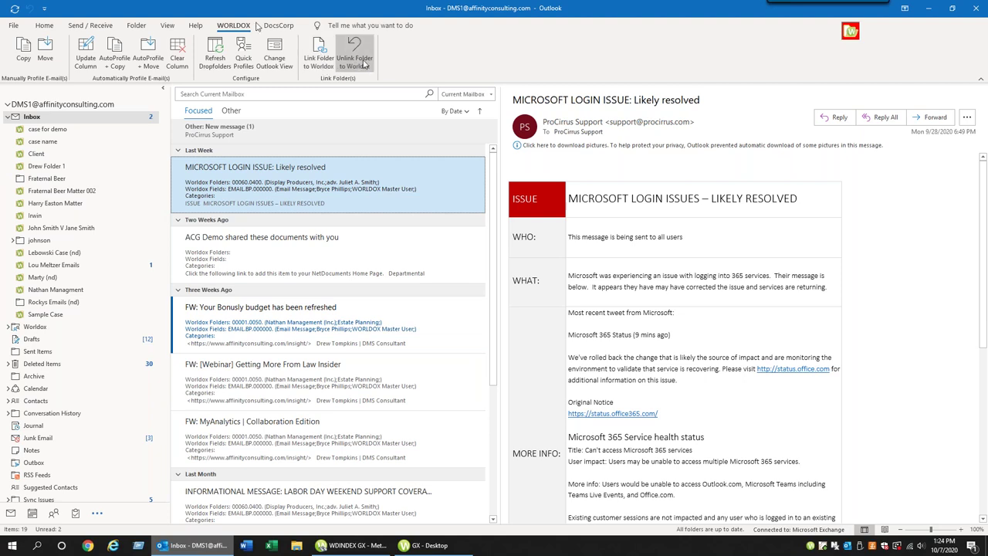
{"action": "left_click", "coordinate": [322, 59]}
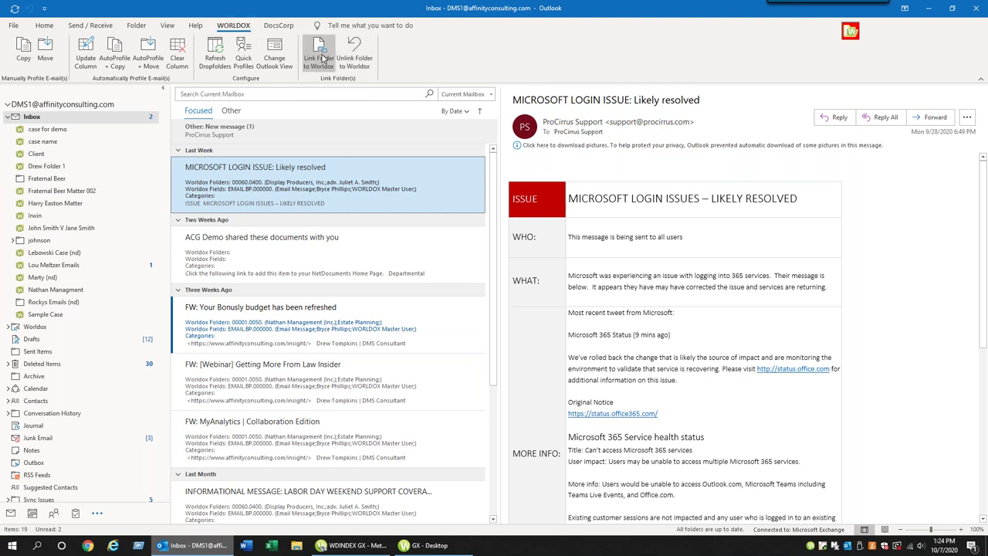
{"action": "left_click", "coordinate": [392, 115]}
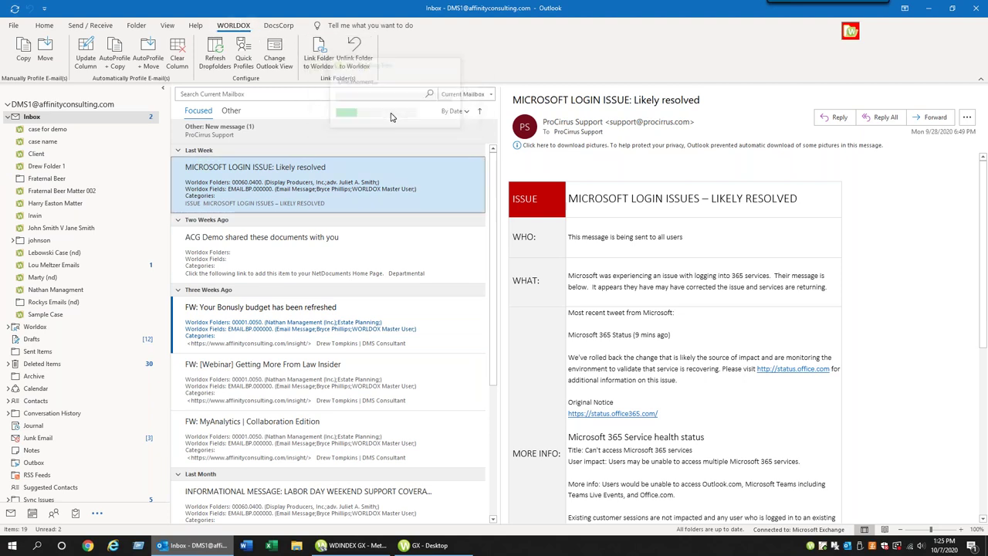
{"action": "left_click", "coordinate": [971, 8]}
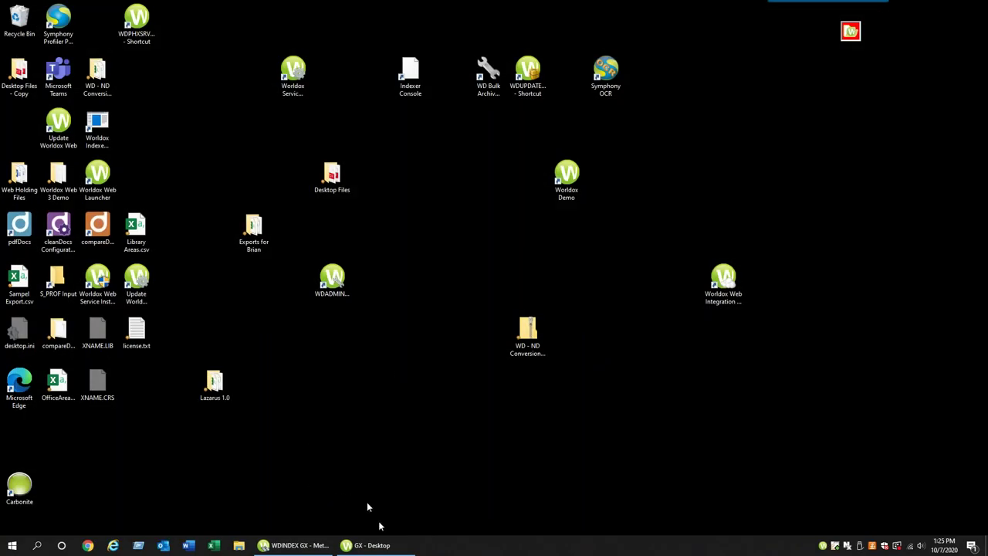
{"action": "left_click", "coordinate": [164, 545]}
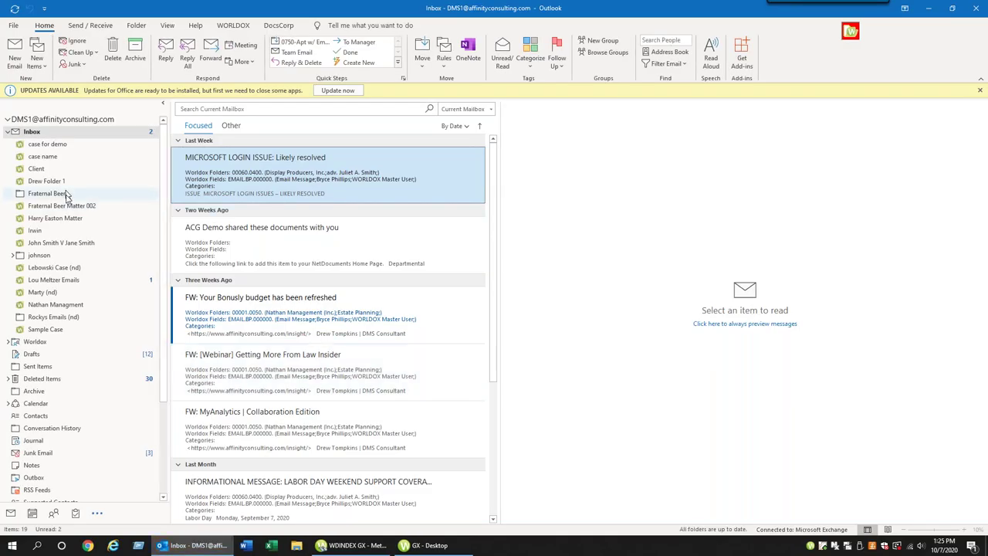
- Start linking the Fraternal Beer folder to Worldox with client 00032 and matter 0210 IPA
{"action": "left_click", "coordinate": [68, 195]}
{"action": "left_click", "coordinate": [232, 26]}
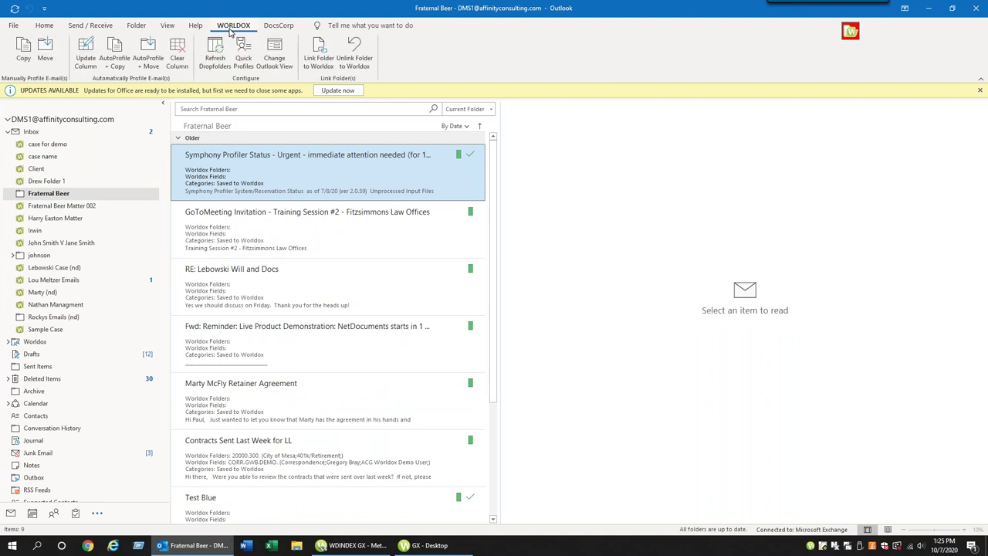
{"action": "left_click", "coordinate": [316, 54]}
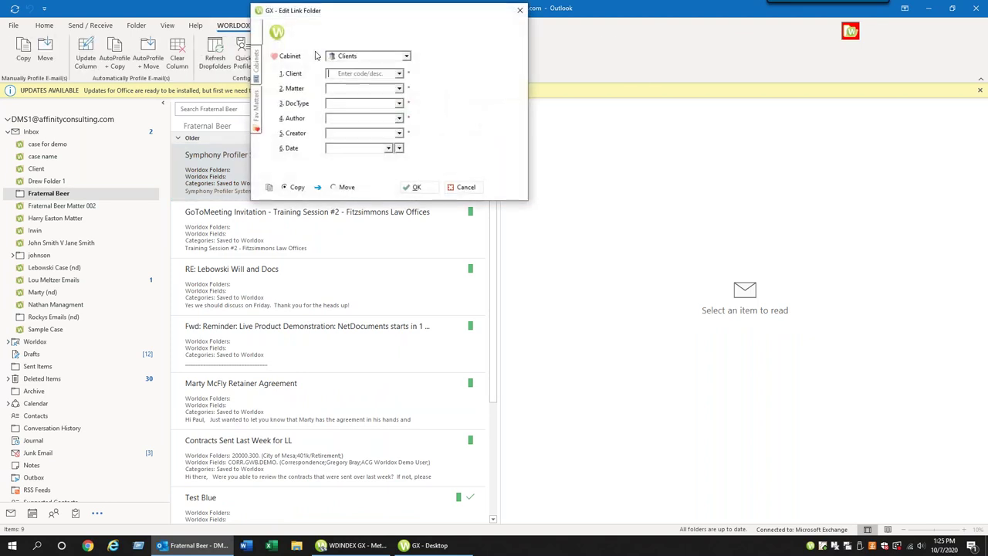
{"action": "left_click", "coordinate": [399, 74]}
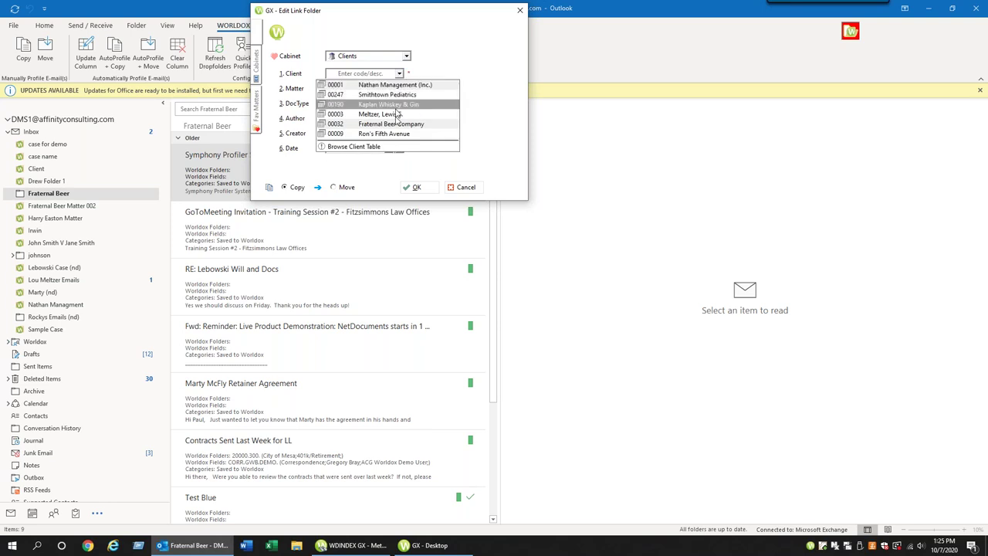
{"action": "left_click", "coordinate": [395, 123]}
{"action": "left_click", "coordinate": [399, 89]}
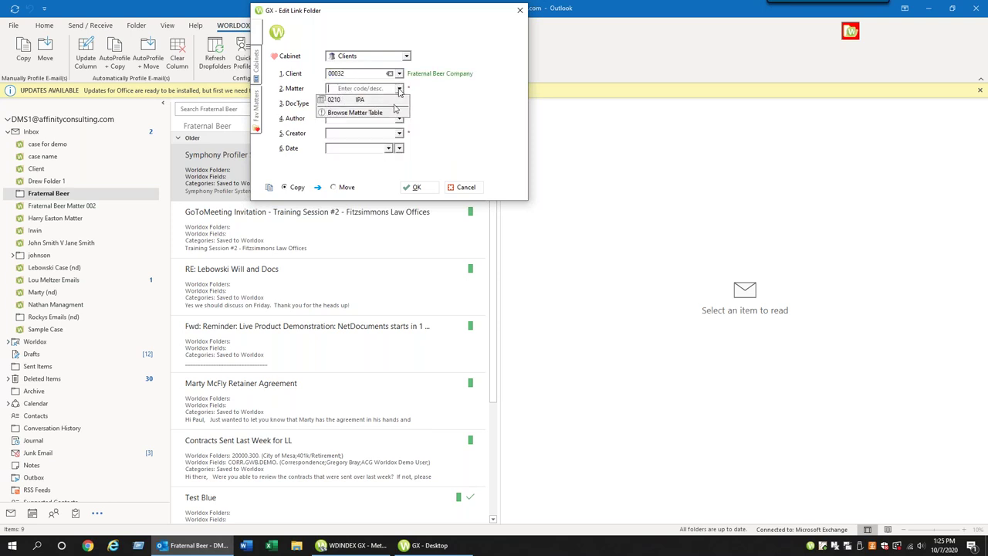
{"action": "left_click", "coordinate": [395, 99]}
- Set doc type EMAIL, author ACG and creator BP, and confirm the folder link
{"action": "left_click", "coordinate": [400, 103]}
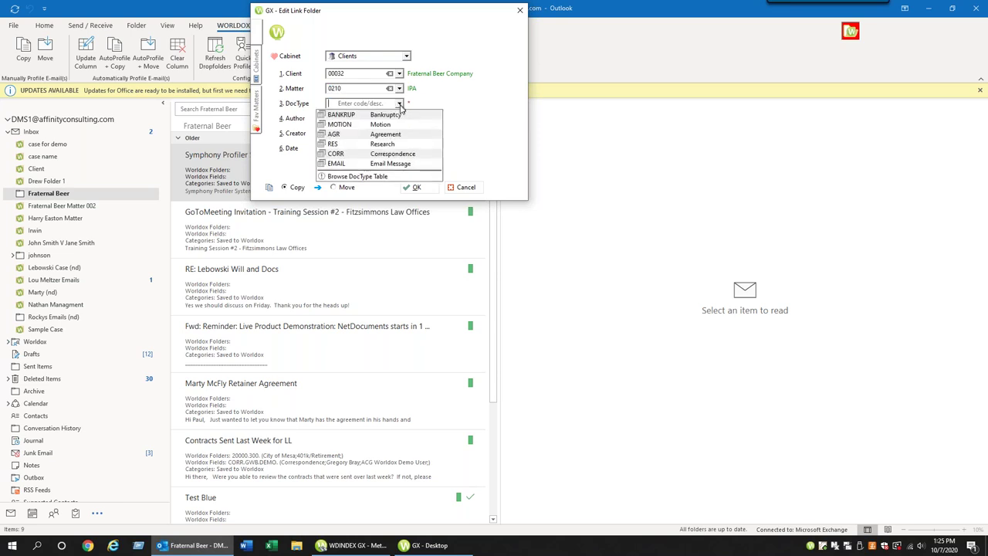
{"action": "left_click", "coordinate": [399, 164]}
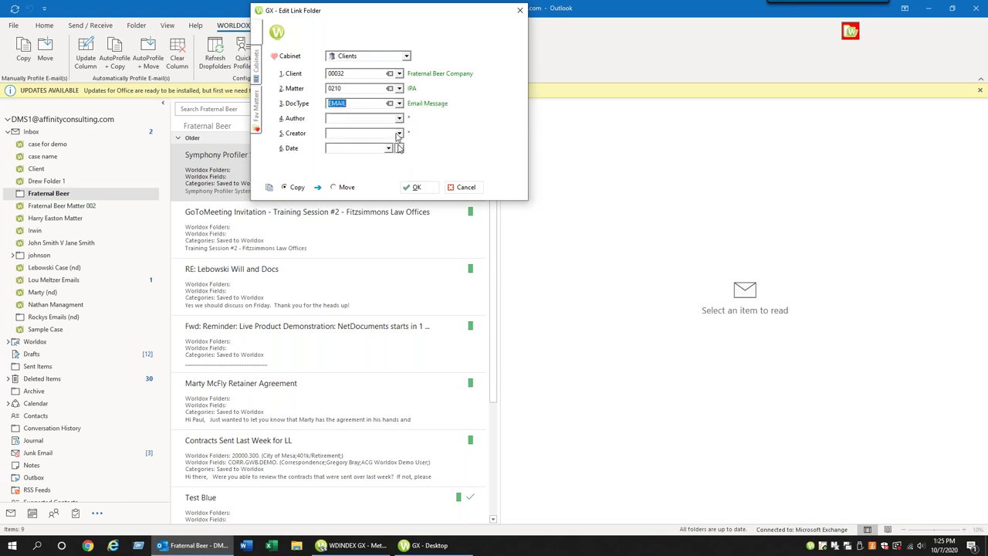
{"action": "left_click", "coordinate": [398, 118]}
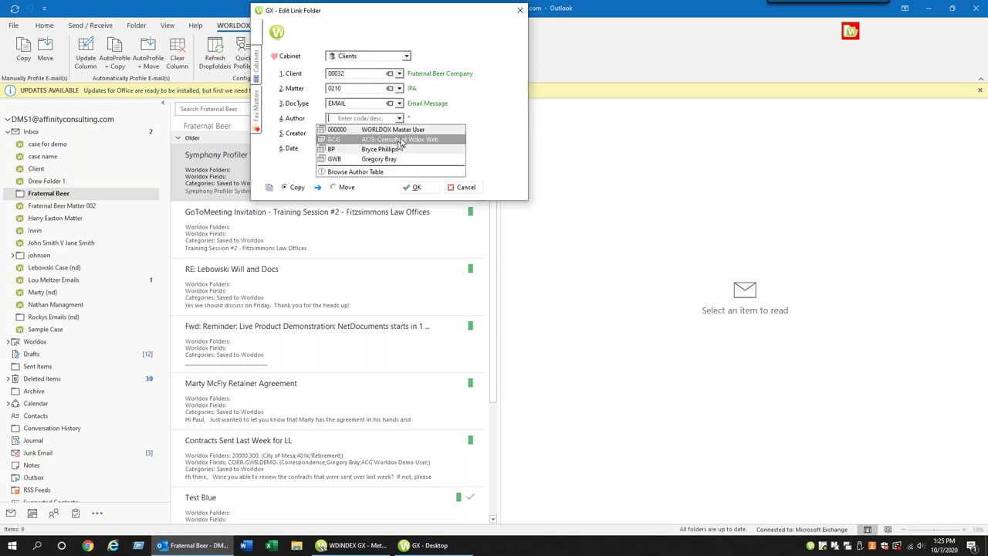
{"action": "left_click", "coordinate": [399, 140]}
{"action": "left_click", "coordinate": [399, 133]}
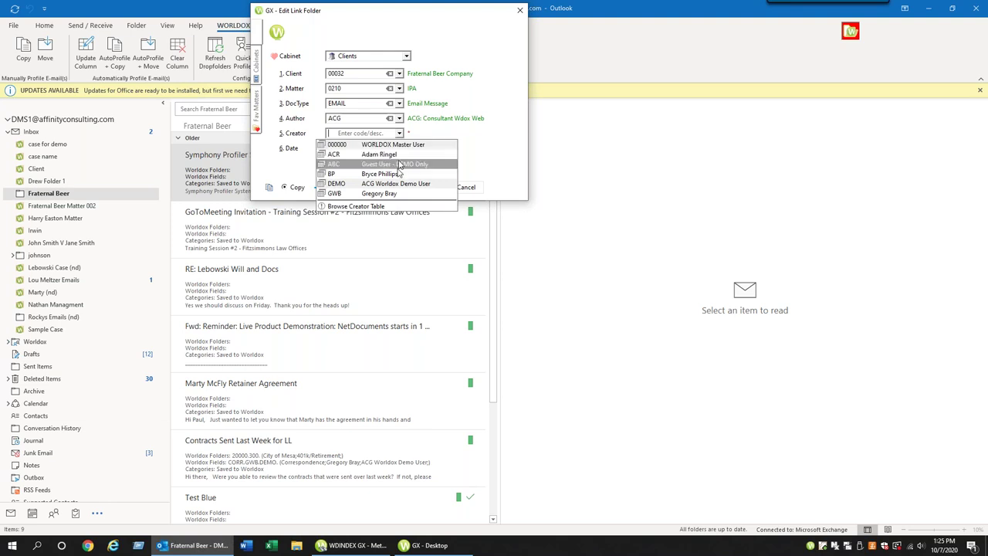
{"action": "left_click", "coordinate": [394, 174]}
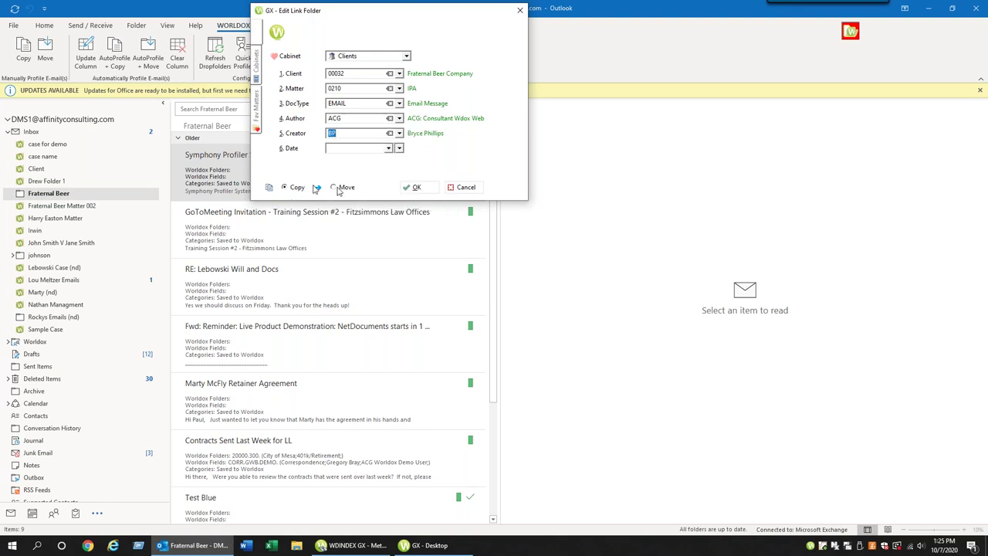
{"action": "left_click", "coordinate": [415, 188]}
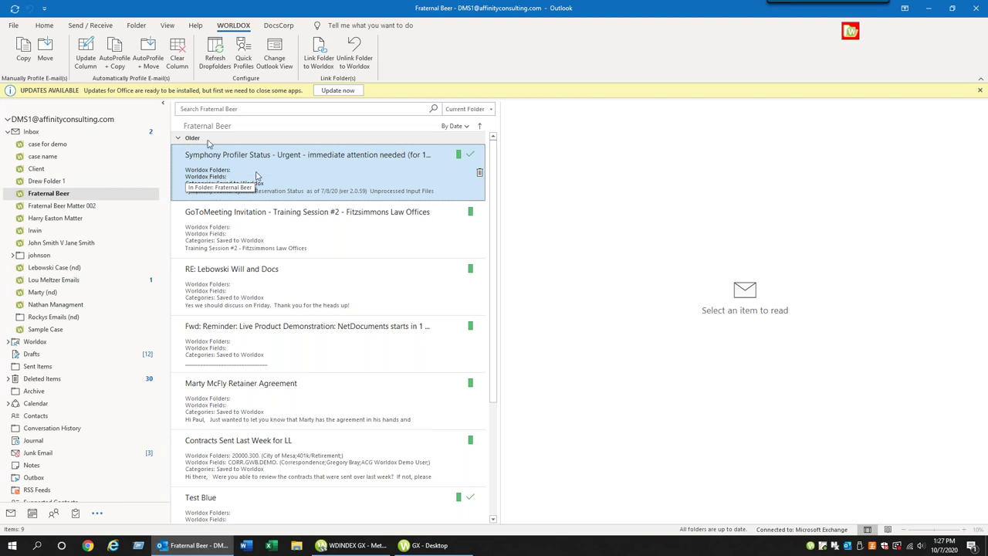
- Start a new email and launch the Worldox GX4 Attach File(s) search window from its attach options
{"action": "left_click", "coordinate": [45, 25]}
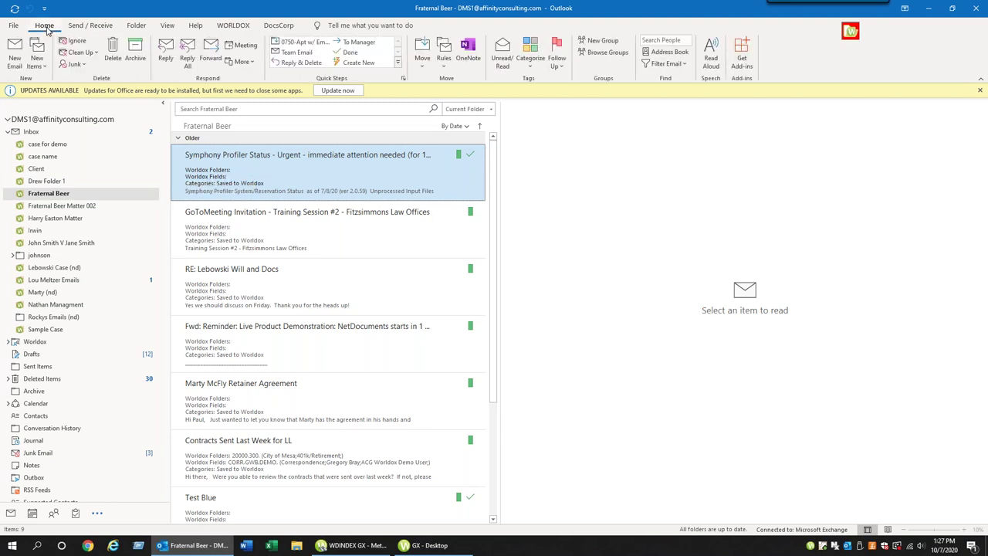
{"action": "left_click", "coordinate": [17, 68]}
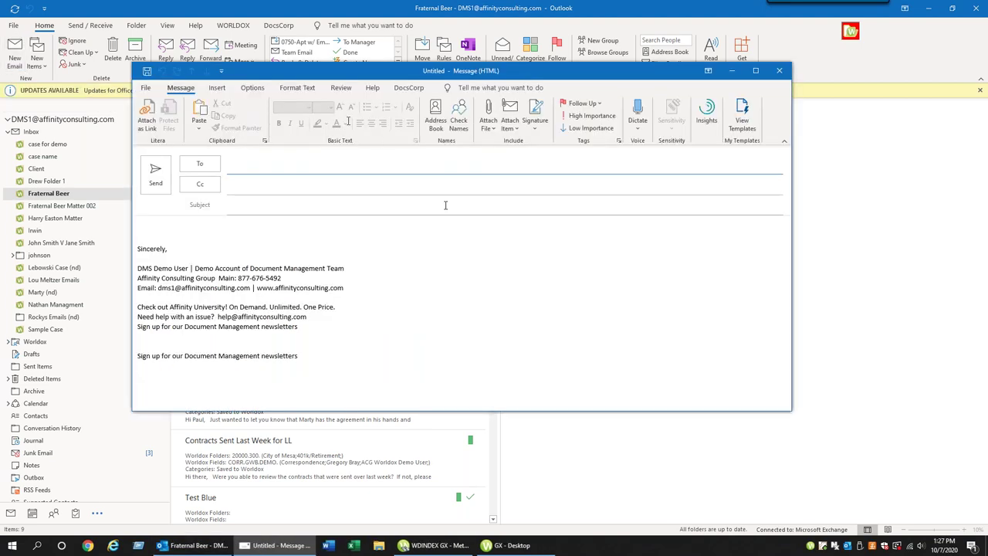
{"action": "left_click", "coordinate": [217, 87]}
{"action": "left_click", "coordinate": [144, 128]}
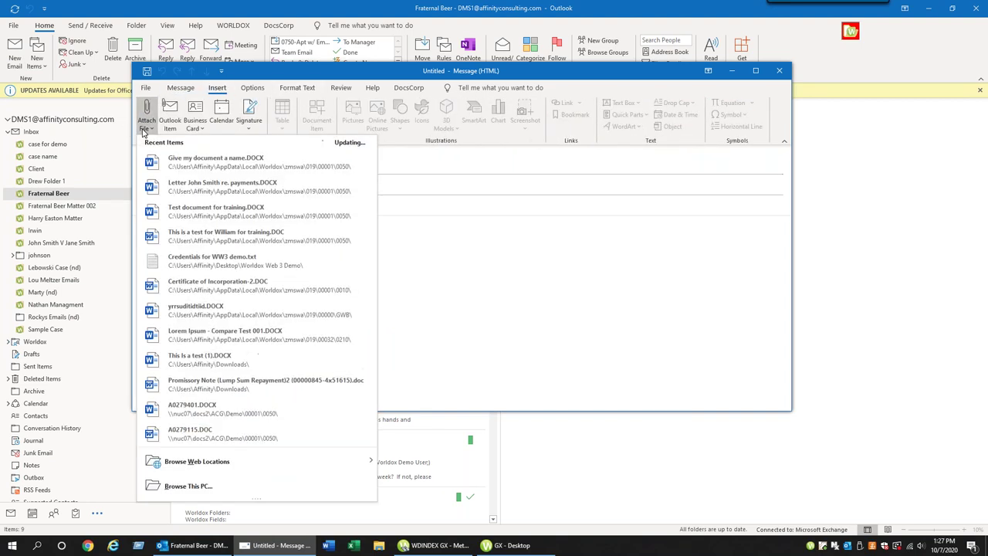
{"action": "left_click", "coordinate": [220, 489]}
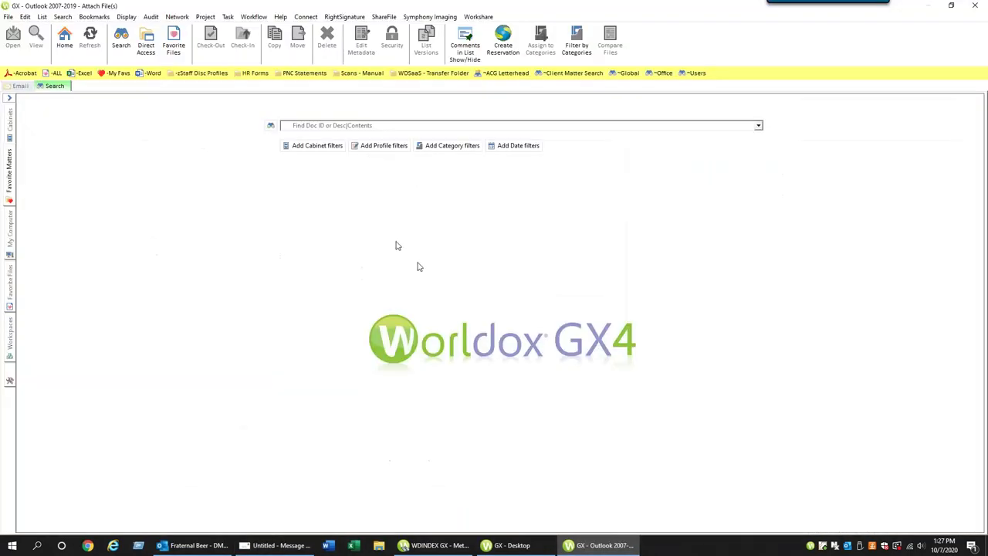
- Open the Word favourite files list and tick three agreement documents, including BORROWER PLEDGE AGREEMENT
{"action": "left_click", "coordinate": [148, 73]}
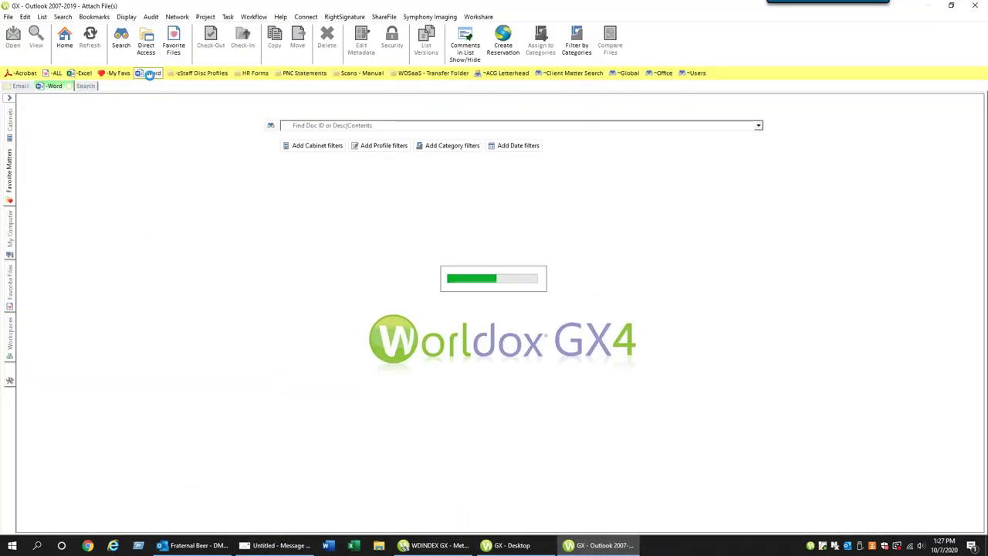
{"action": "left_click", "coordinate": [22, 145]}
{"action": "left_click", "coordinate": [21, 155]}
{"action": "left_click", "coordinate": [22, 165]}
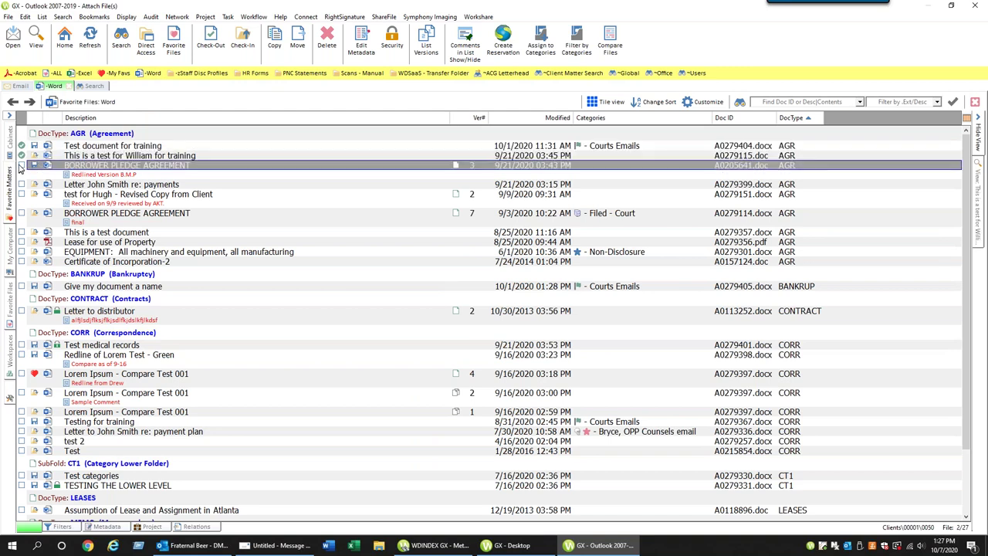
- Try the Worldox file list and encrypted zip attach options, then cancel without attaching
{"action": "left_click", "coordinate": [12, 45]}
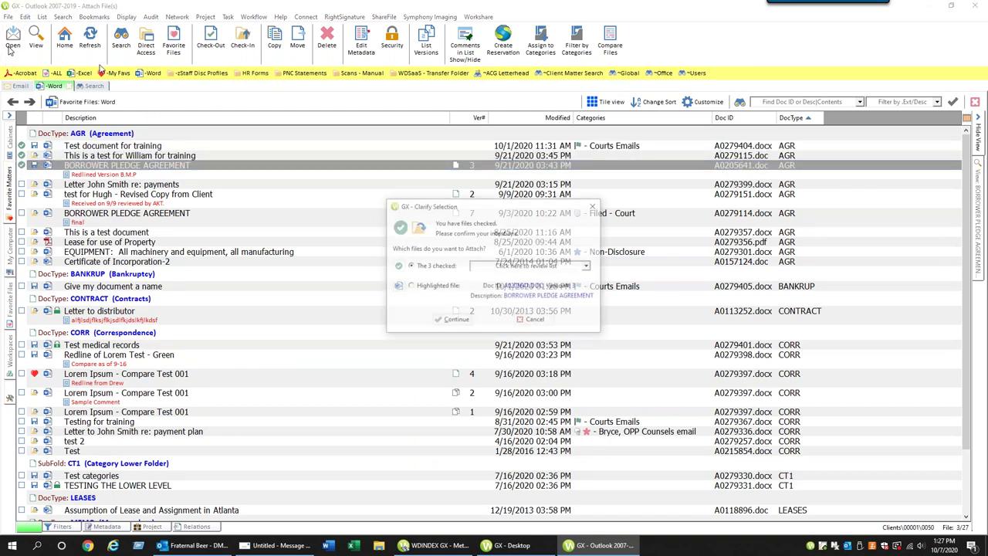
{"action": "left_click", "coordinate": [454, 320]}
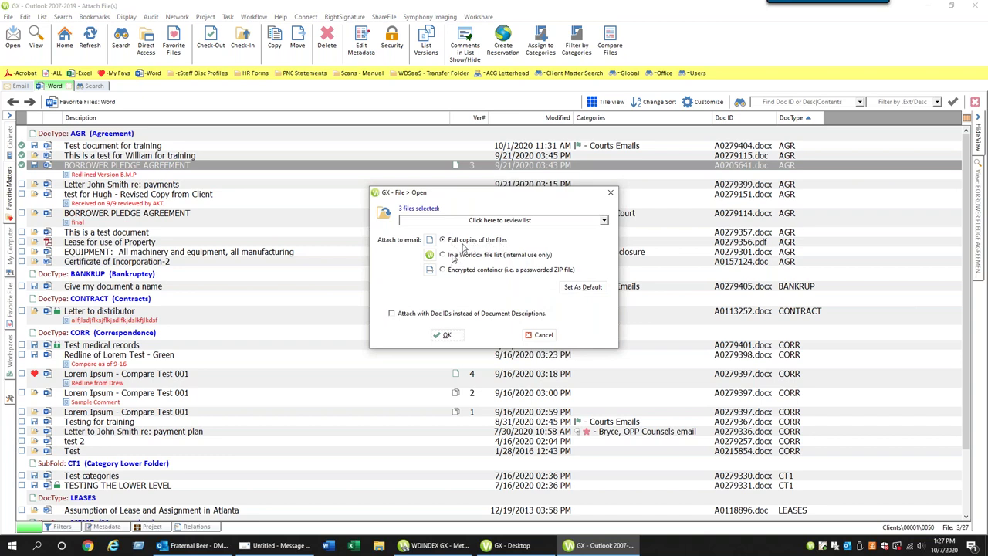
{"action": "left_click", "coordinate": [453, 258]}
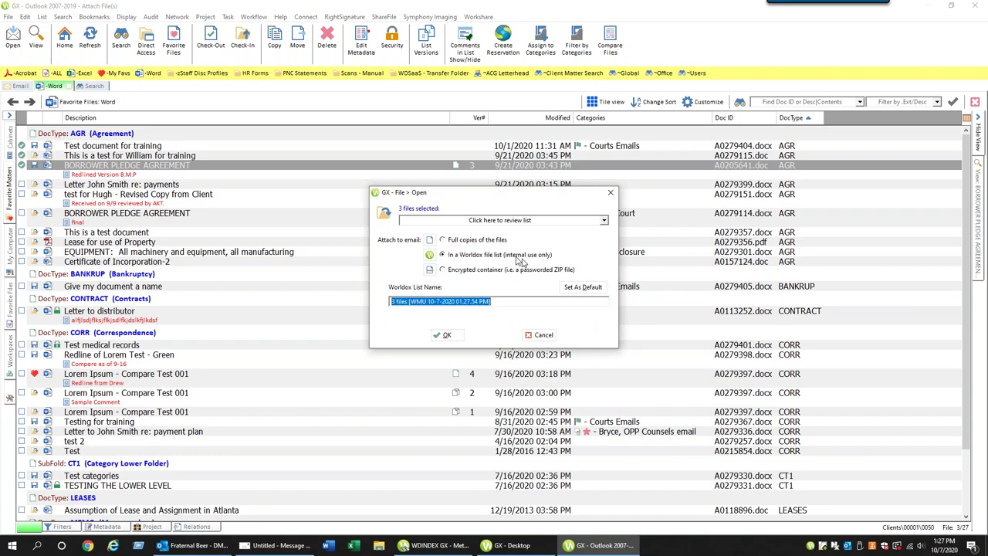
{"action": "left_click", "coordinate": [456, 273]}
{"action": "left_click", "coordinate": [542, 334]}
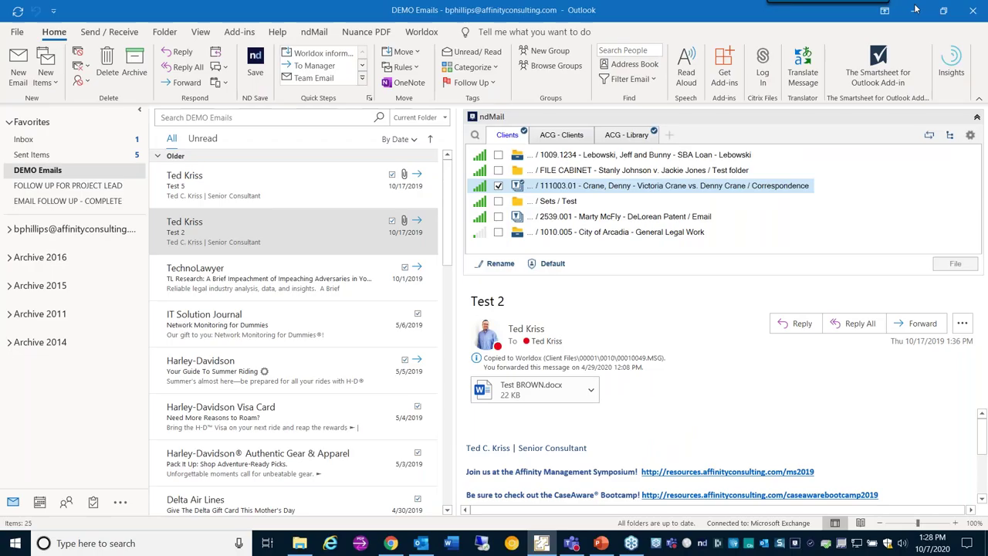
- In a new local email, pick three recent NetDocuments documents, including CollabSpaces, to attach
{"action": "left_click", "coordinate": [914, 10]}
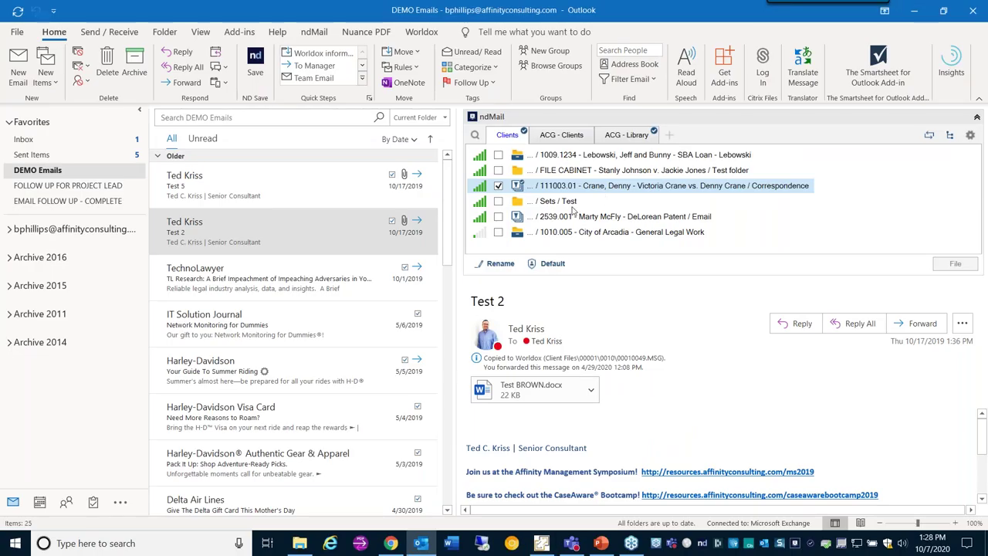
{"action": "left_click", "coordinate": [17, 73]}
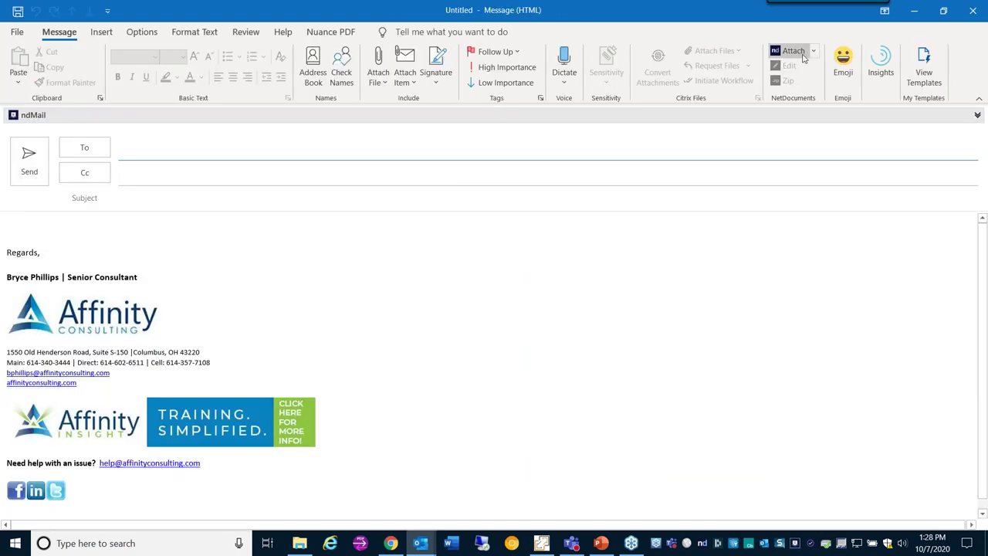
{"action": "left_click", "coordinate": [809, 54]}
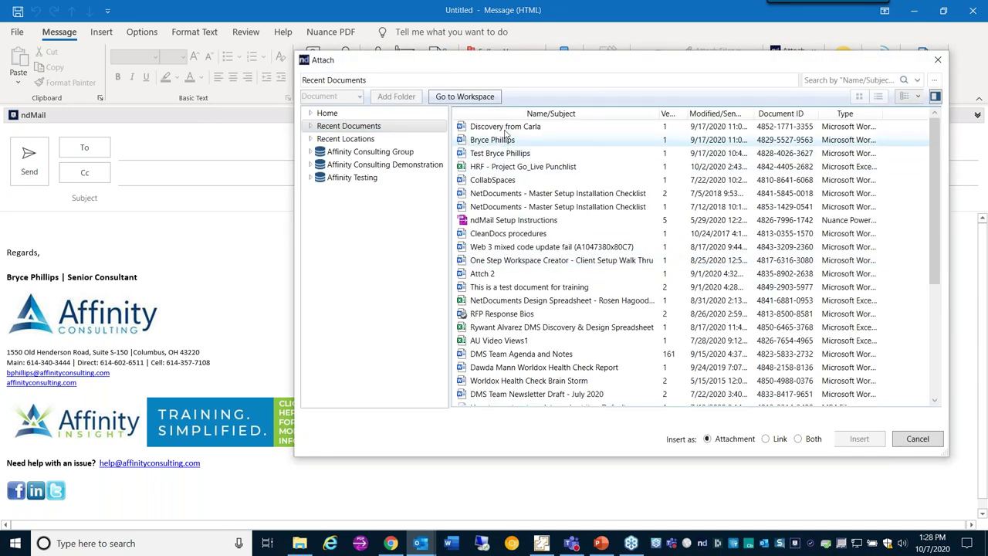
{"action": "left_click", "coordinate": [497, 140]}
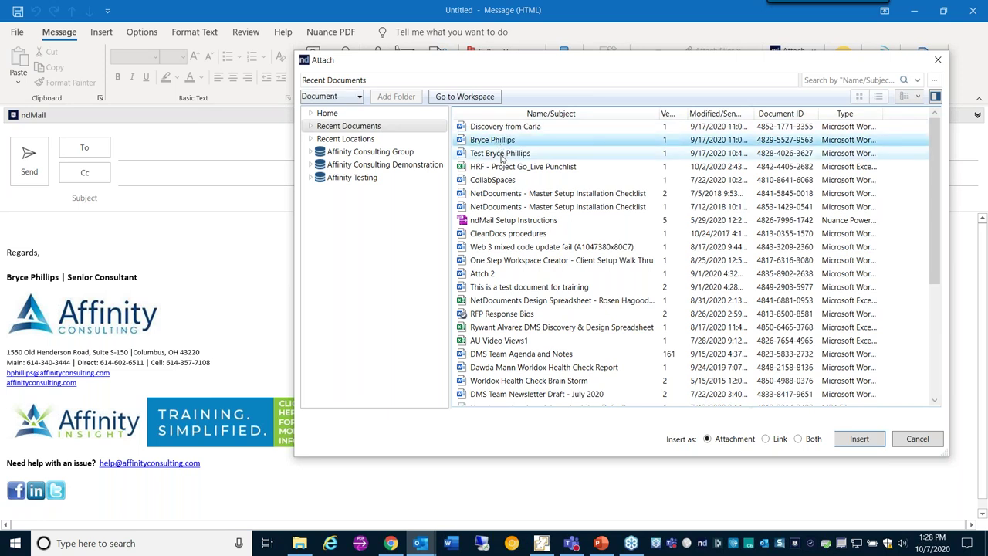
{"action": "left_click", "coordinate": [503, 154], "text": "ctrl"}
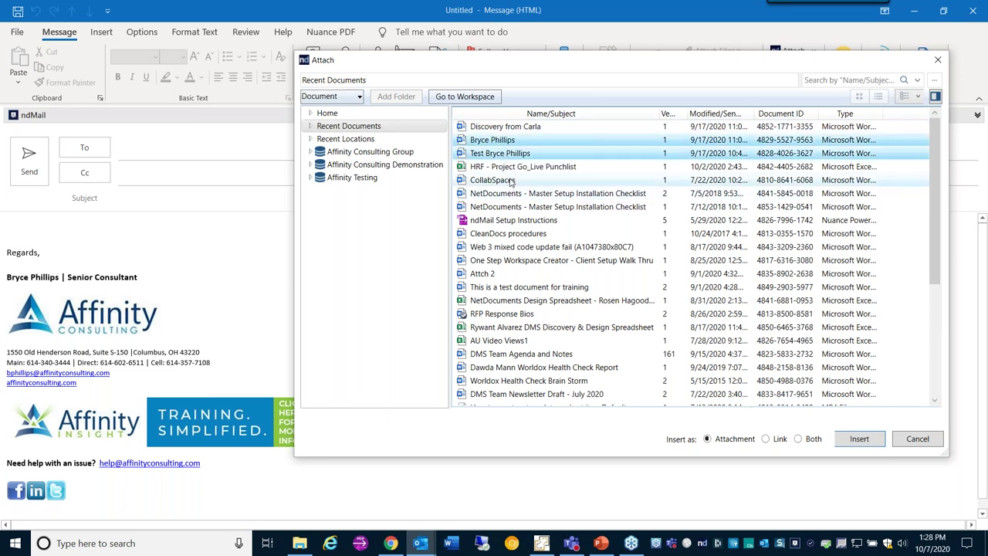
{"action": "left_click", "coordinate": [509, 181], "text": "ctrl"}
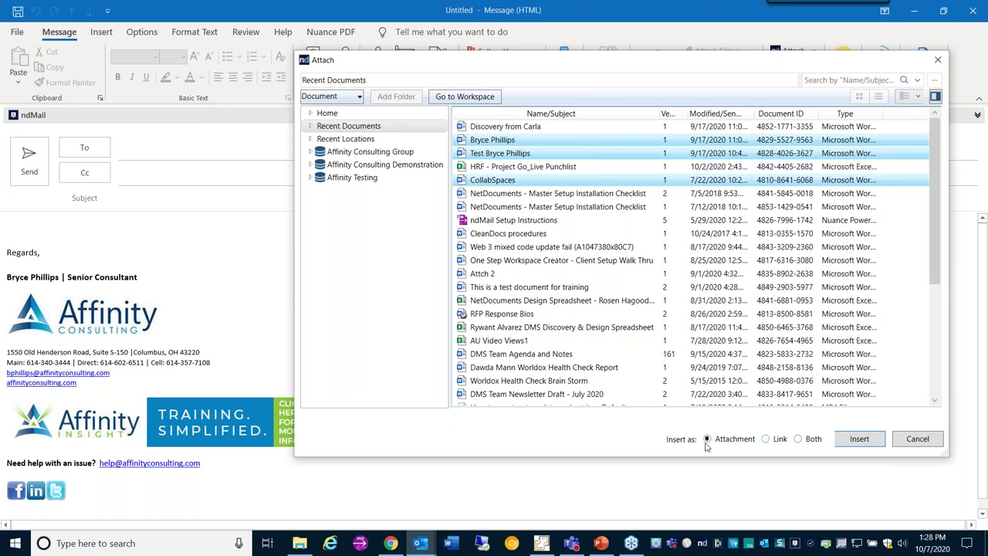
- Compare the link options, then insert the three documents as attachments
{"action": "left_click", "coordinate": [767, 442]}
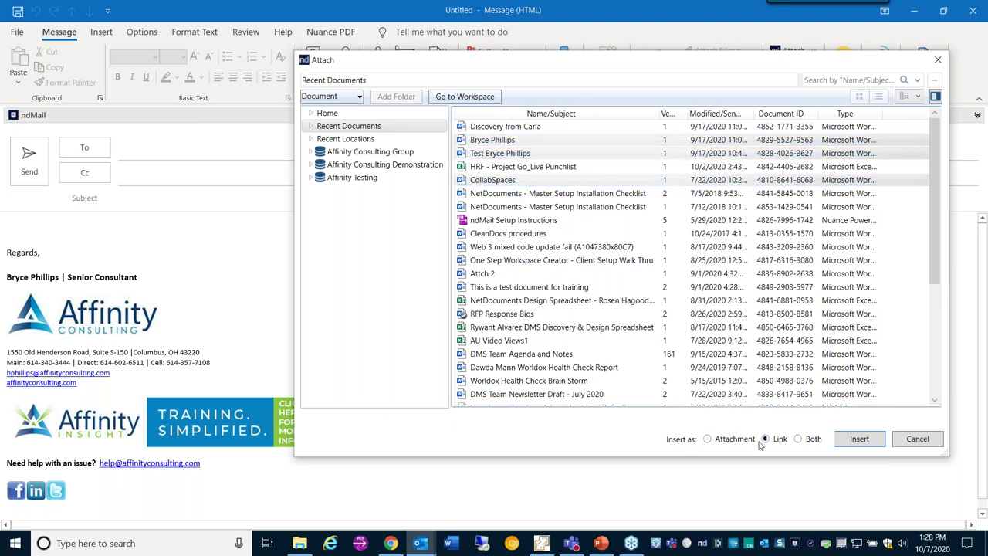
{"action": "left_click", "coordinate": [799, 440]}
{"action": "left_click", "coordinate": [724, 443]}
{"action": "left_click", "coordinate": [856, 439]}
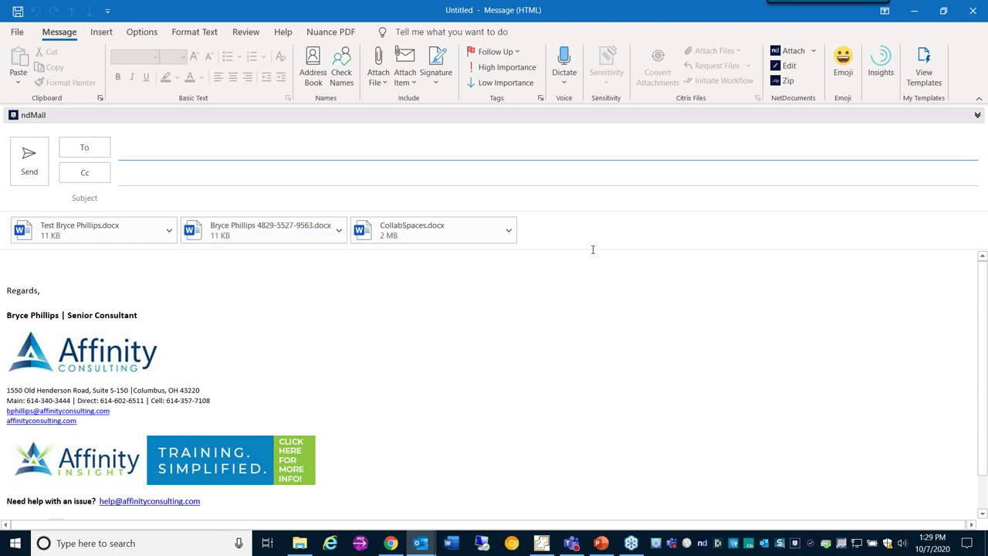
- Remove the document ID from the second attachment's name in NetDocuments Edit
{"action": "left_click", "coordinate": [785, 67]}
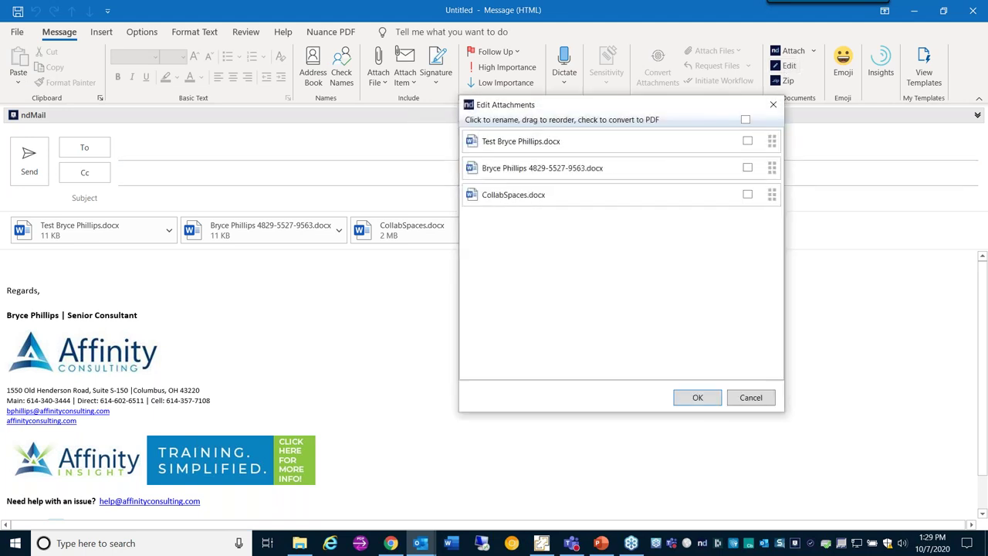
{"action": "left_click", "coordinate": [610, 171]}
{"action": "left_click_drag", "start_coordinate": [594, 166], "coordinate": [540, 170]}
{"action": "key", "text": "BackSpace"}
{"action": "left_click", "coordinate": [661, 277]}
- Convert all three attachments to PDF and apply the changes
{"action": "left_click", "coordinate": [744, 122]}
{"action": "left_click", "coordinate": [697, 397]}
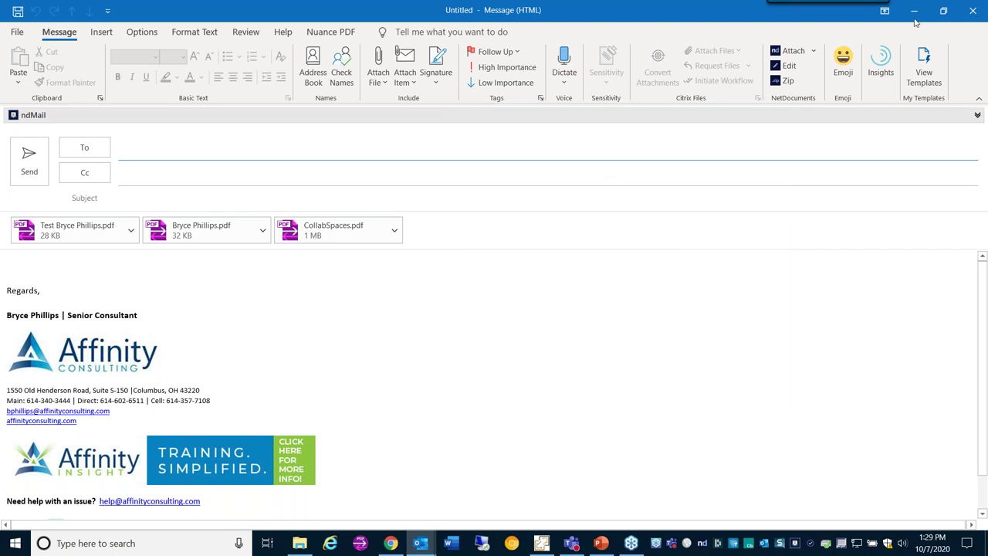
{"action": "left_click", "coordinate": [941, 11]}
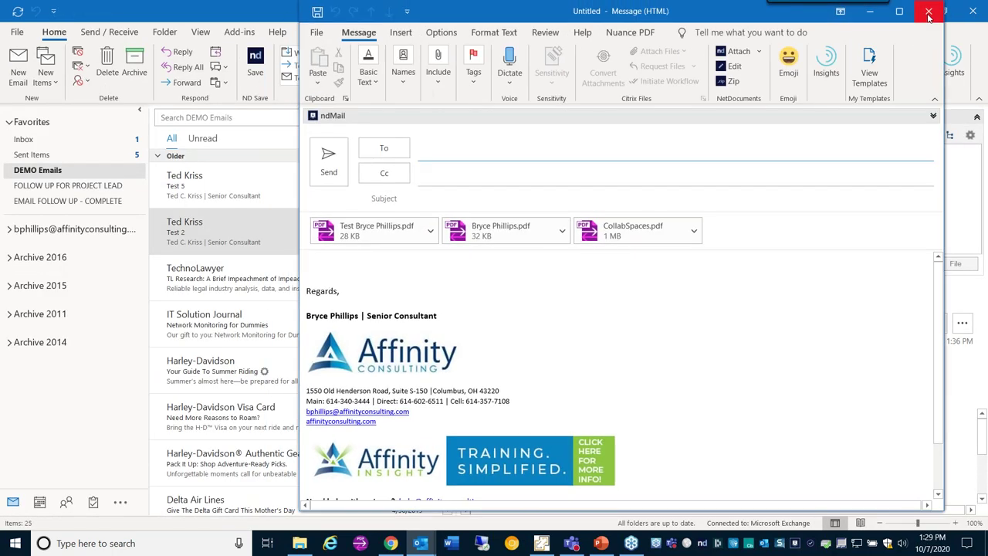
- Discard the draft message without saving and bring the PowerPoint deck to the front
{"action": "left_click", "coordinate": [928, 11]}
{"action": "left_click", "coordinate": [498, 307]}
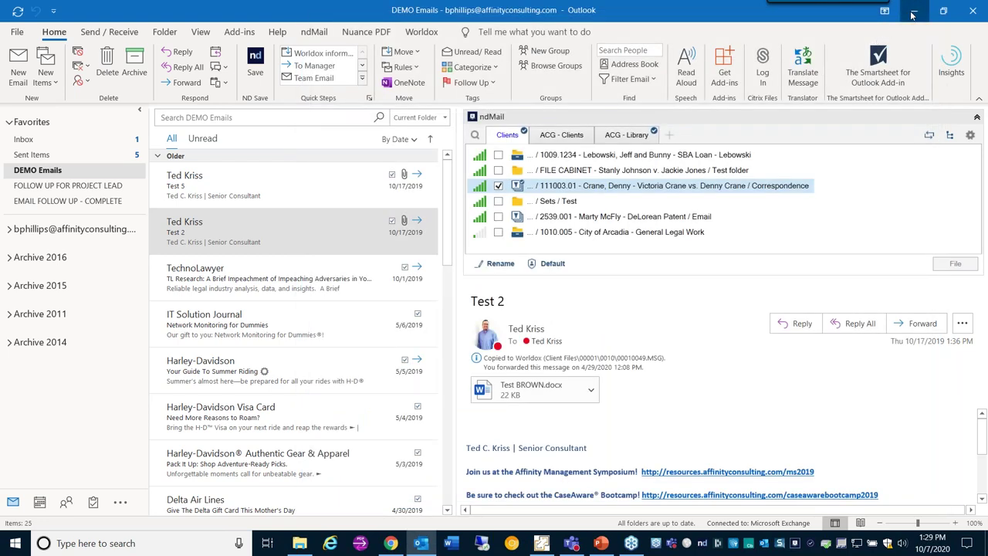
{"action": "left_click", "coordinate": [912, 11]}
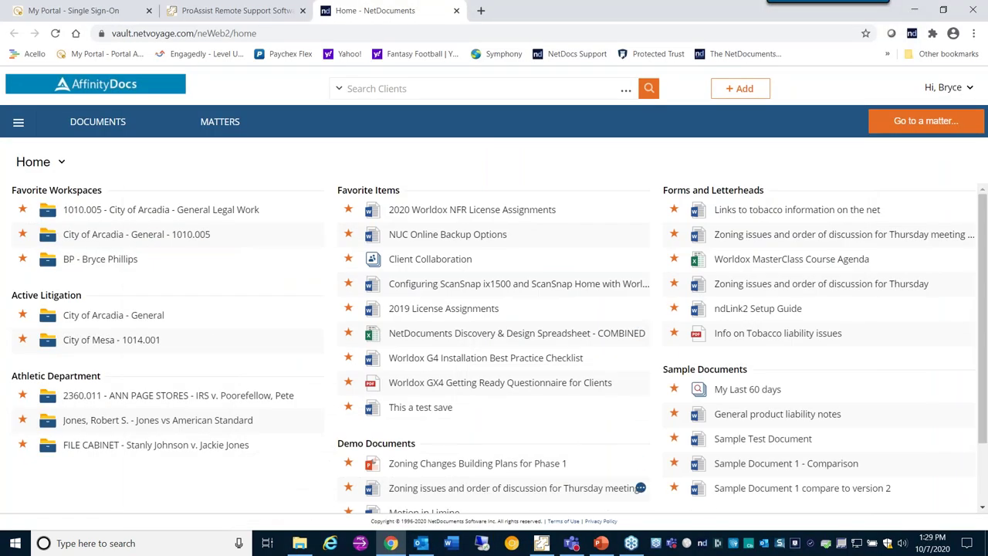
{"action": "left_click", "coordinate": [601, 543]}
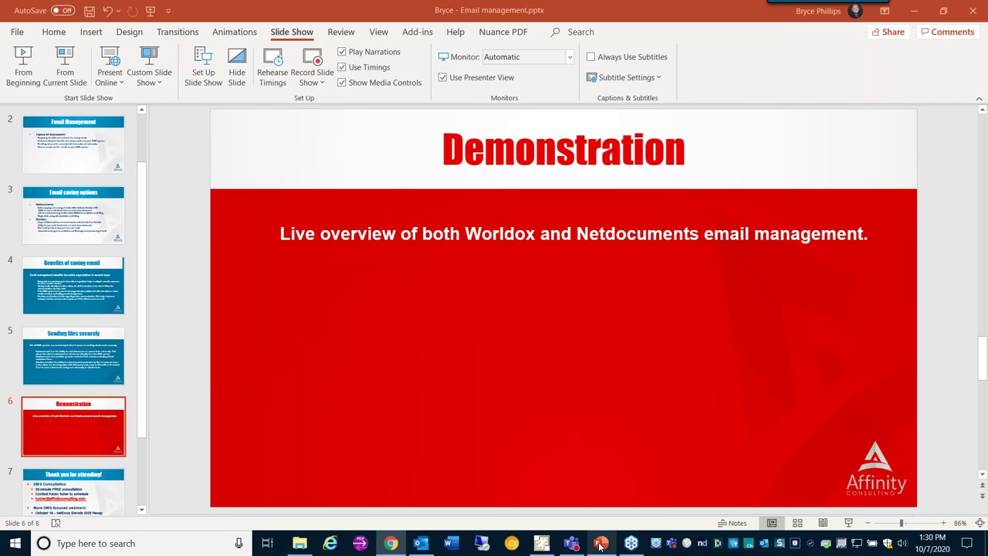
- Run the slide show from the beginning through to the 'Thank you for attending!' slide
{"action": "left_click", "coordinate": [71, 494]}
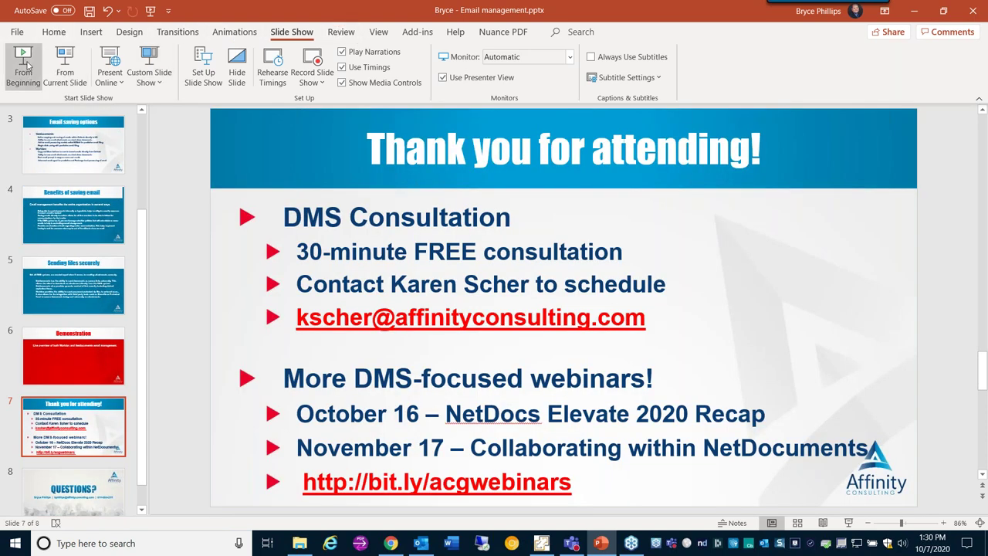
{"action": "left_click", "coordinate": [27, 67]}
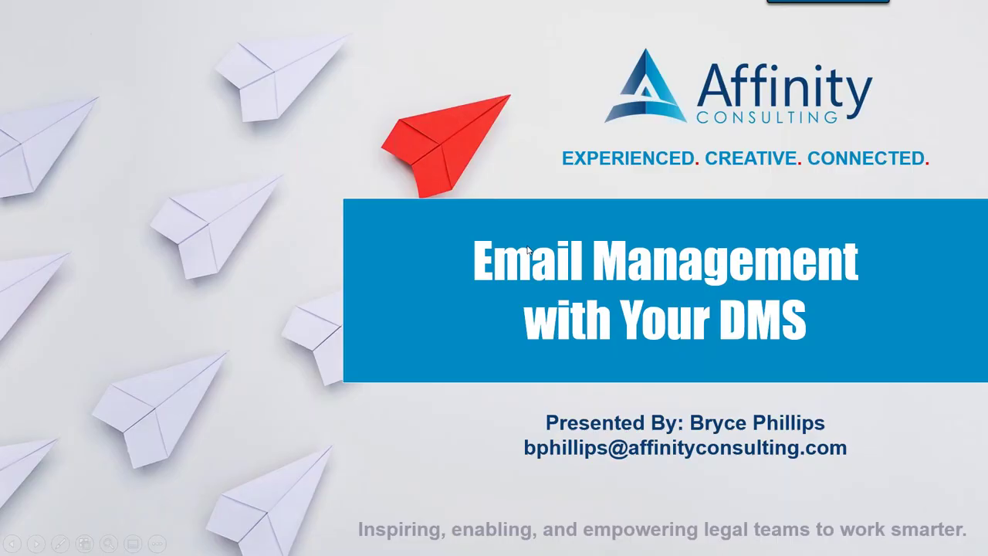
{"action": "left_click", "coordinate": [530, 247]}
{"action": "left_click", "coordinate": [530, 247]}
{"action": "left_click", "coordinate": [530, 247]}
{"action": "left_click", "coordinate": [531, 250]}
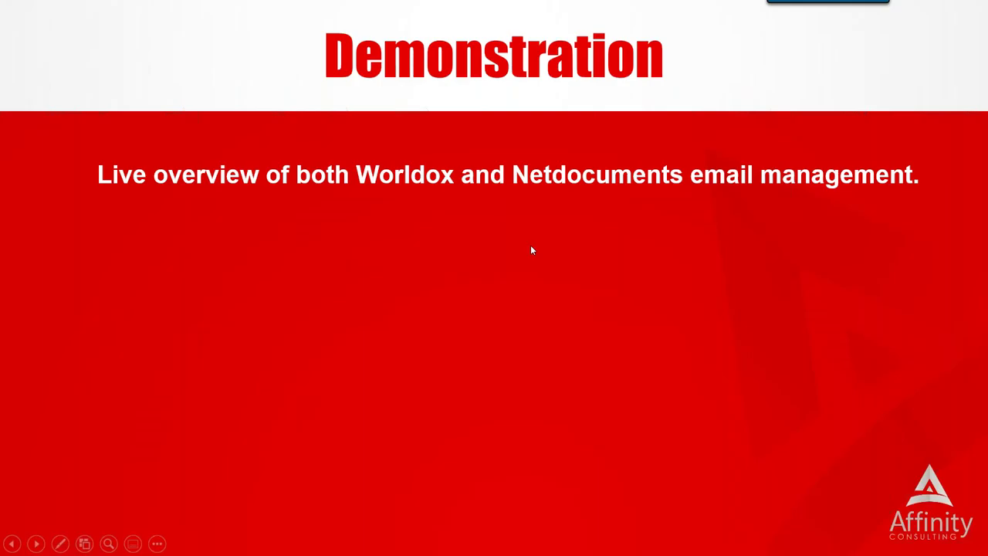
{"action": "left_click", "coordinate": [531, 251]}
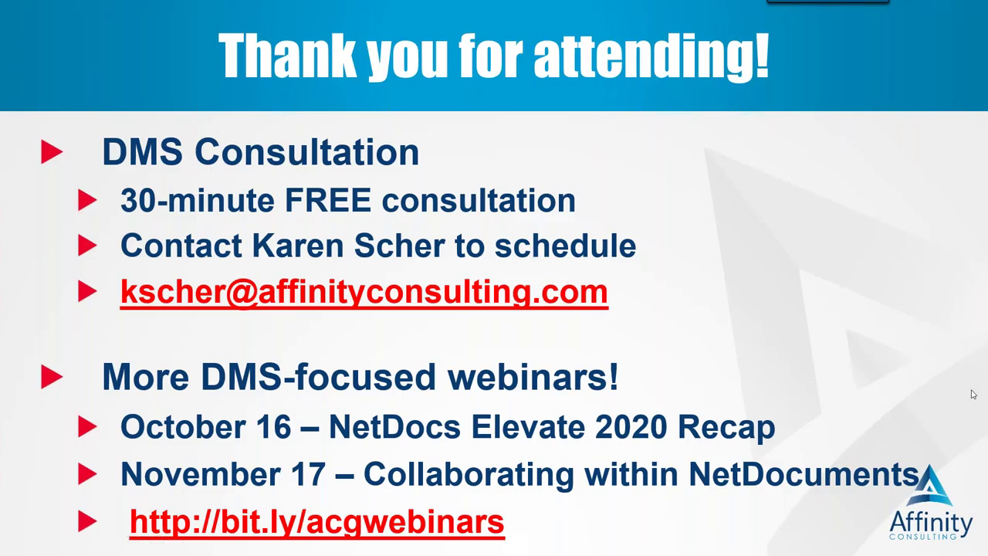